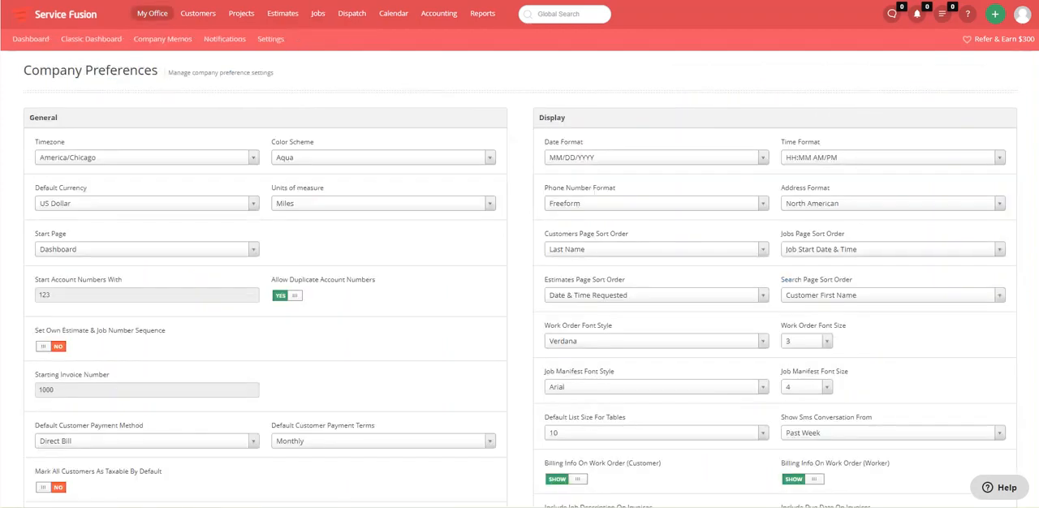
Find the Allow Invoicing Prior To Job Completion setting in the General section of Company Preferences
scroll(433, 331, "down", 5)
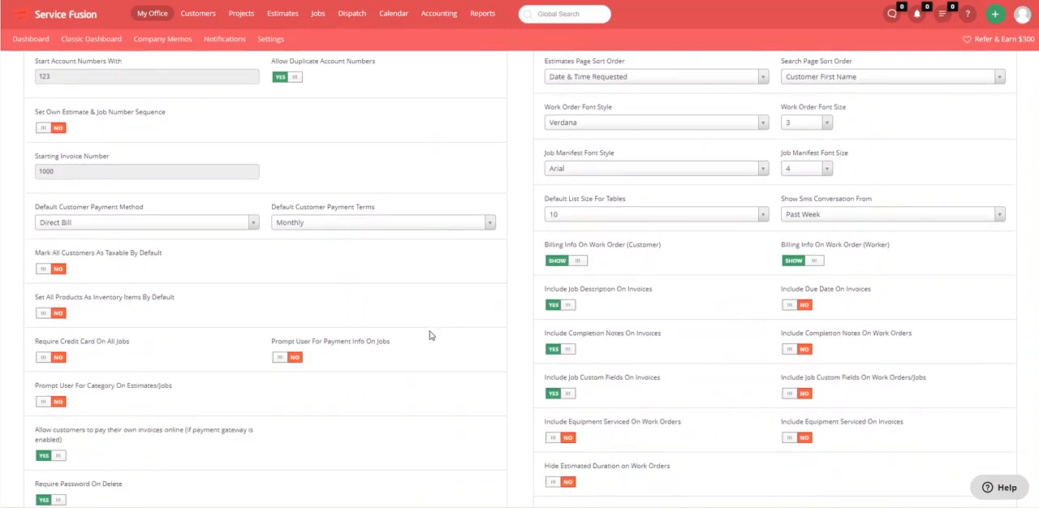
scroll(430, 335, "down", 3)
scroll(431, 335, "down", 3)
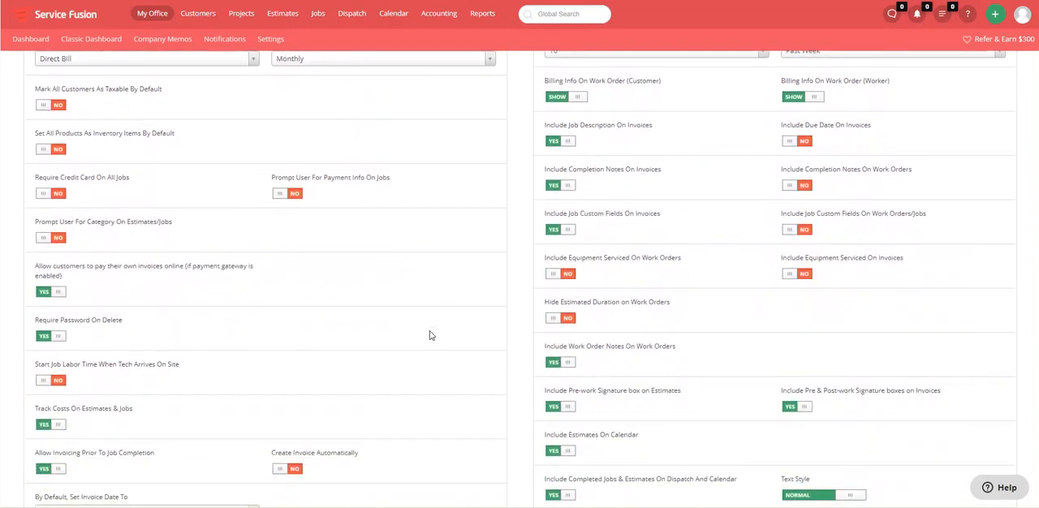
left_click_drag(177, 401, 35, 406)
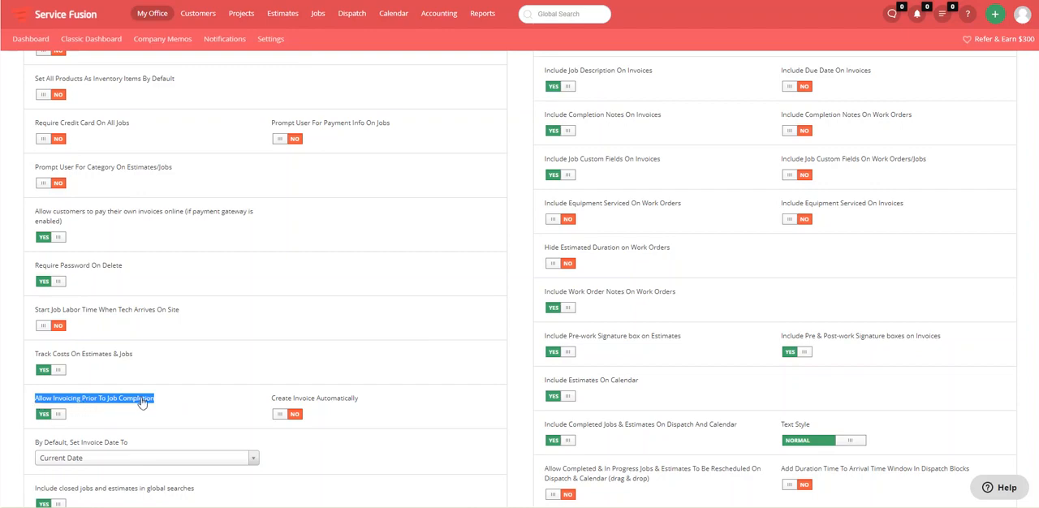
left_click(185, 396)
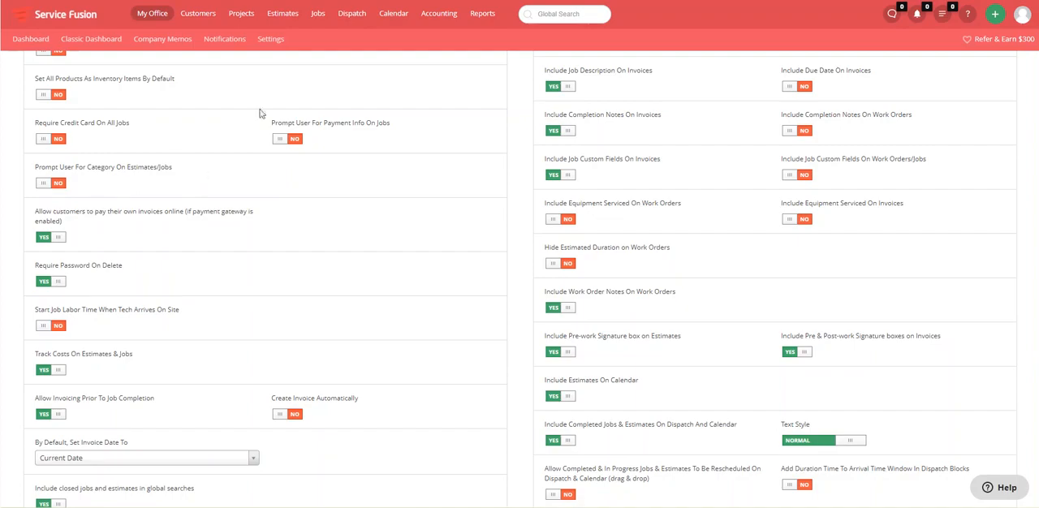
Switch to the jobs dashboard and examine the Closed and Invoiced status folders
key("ctrl+Tab")
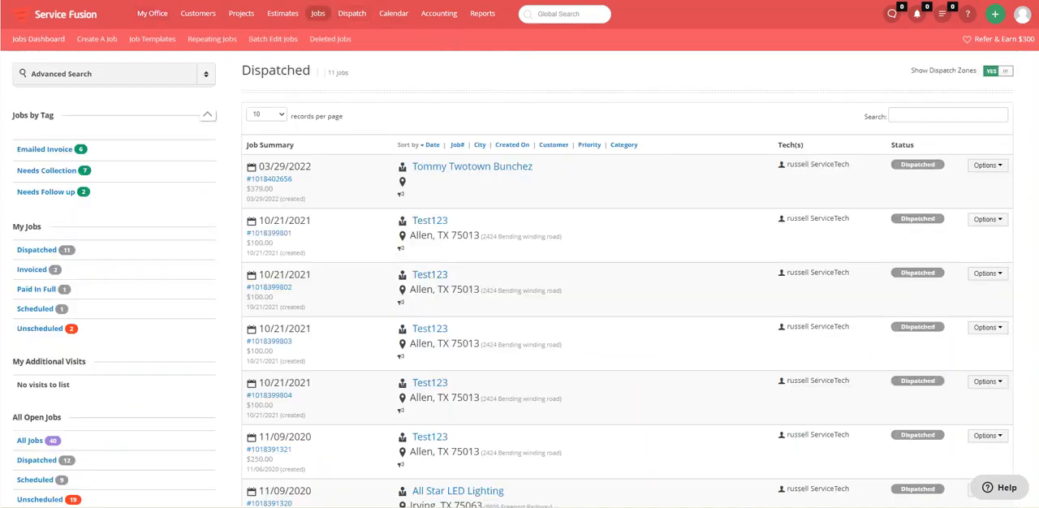
scroll(146, 340, "down", 5)
scroll(146, 340, "down", 3)
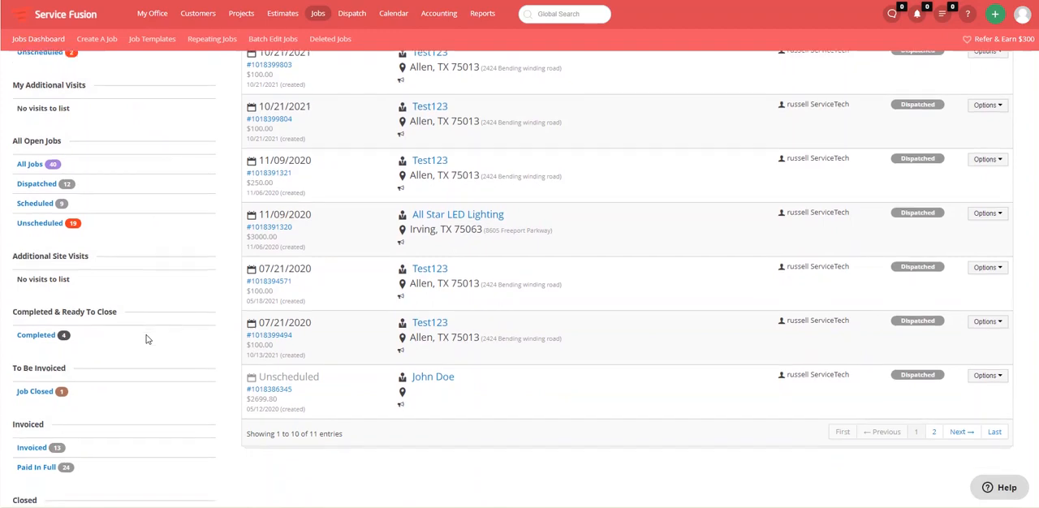
left_click_drag(40, 422, 11, 419)
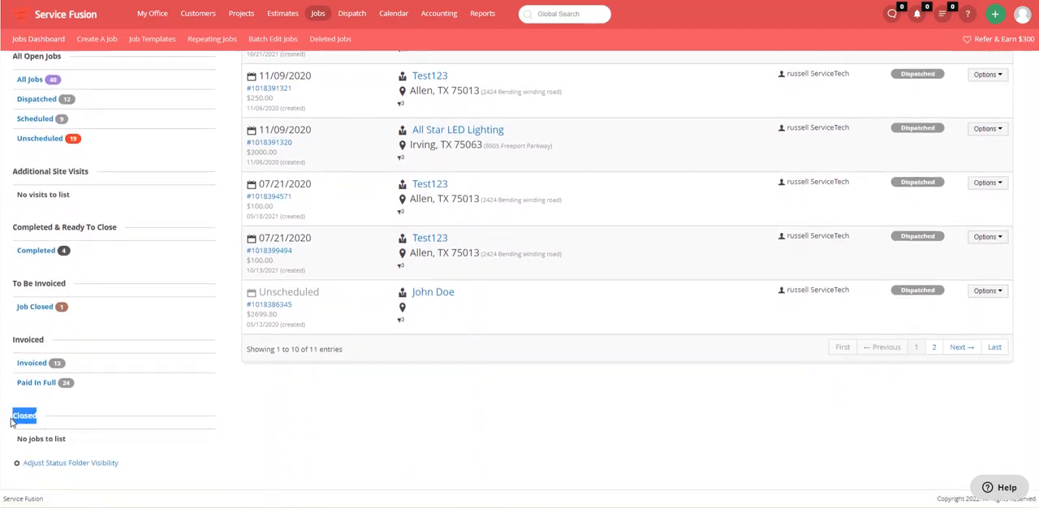
left_click(208, 412)
left_click_drag(46, 339, 10, 340)
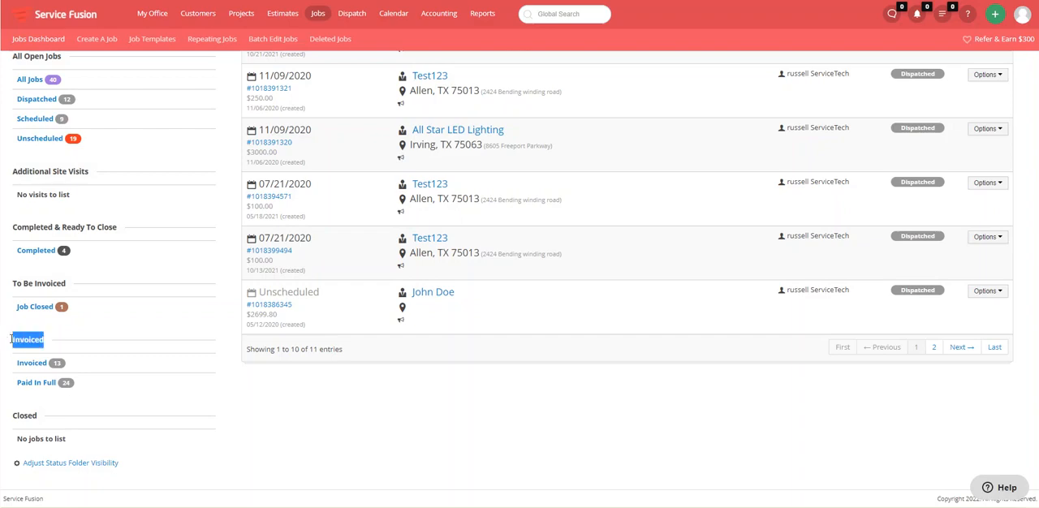
left_click(385, 417)
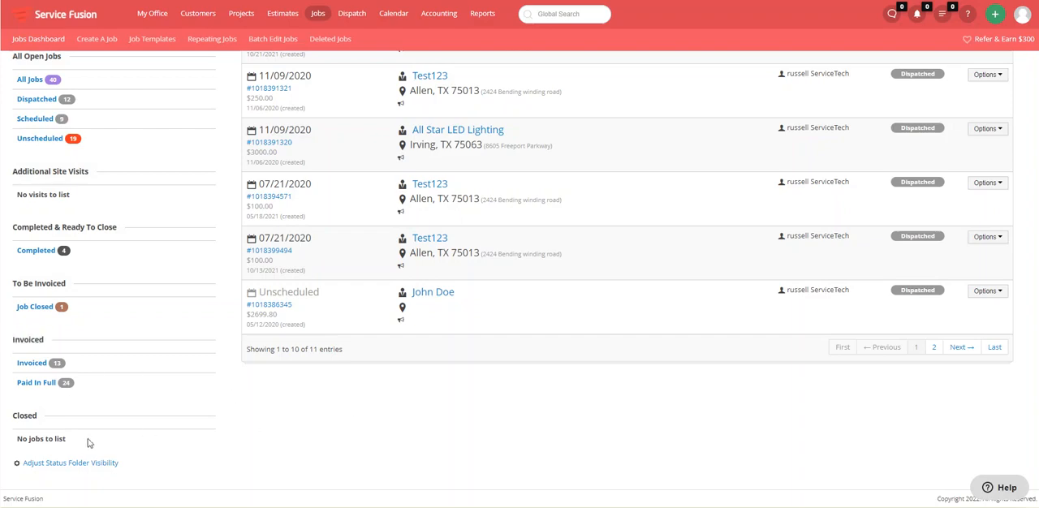
left_click_drag(88, 441, 14, 441)
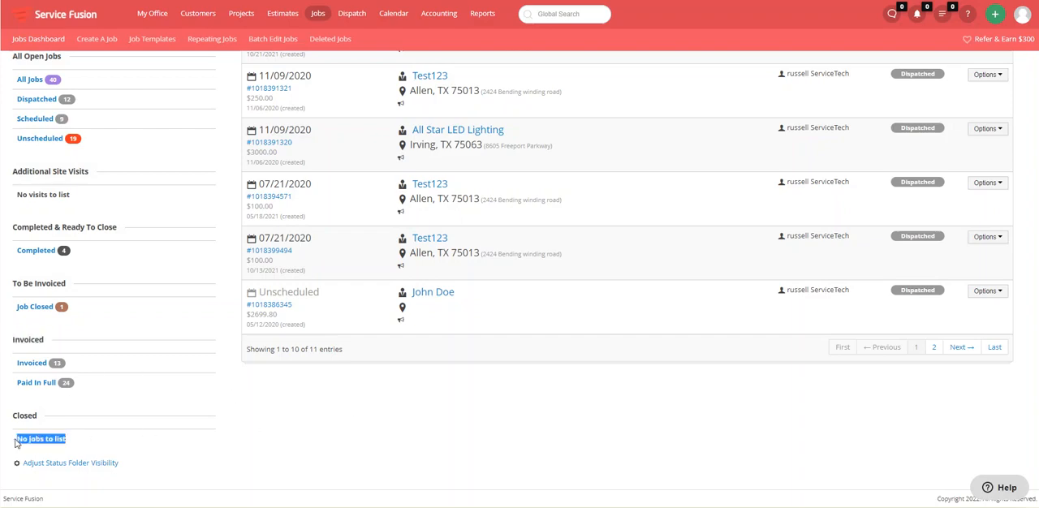
left_click(370, 433)
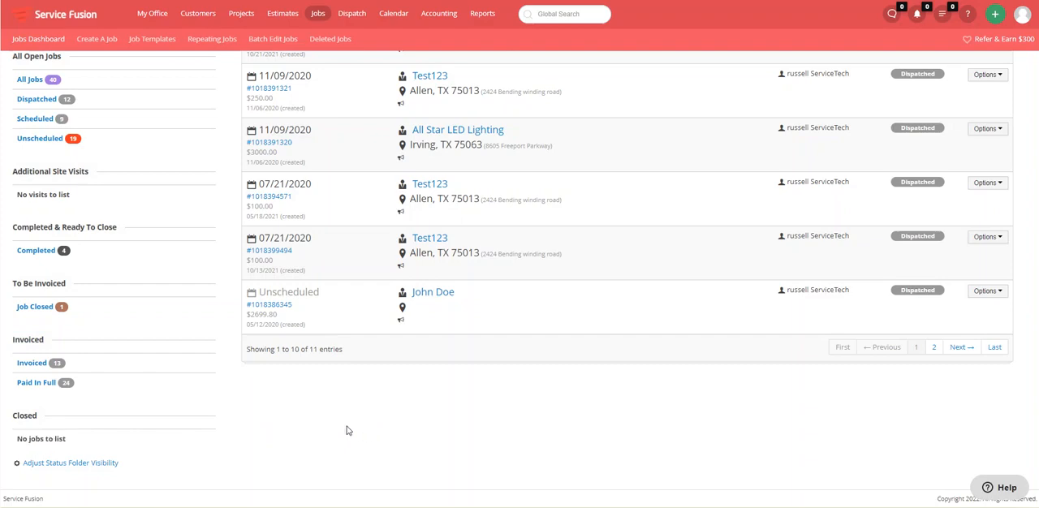
Review the job status folders in order: Completed & Ready To Close, To Be Invoiced, Invoiced, and Closed
scroll(183, 346, "up", 1)
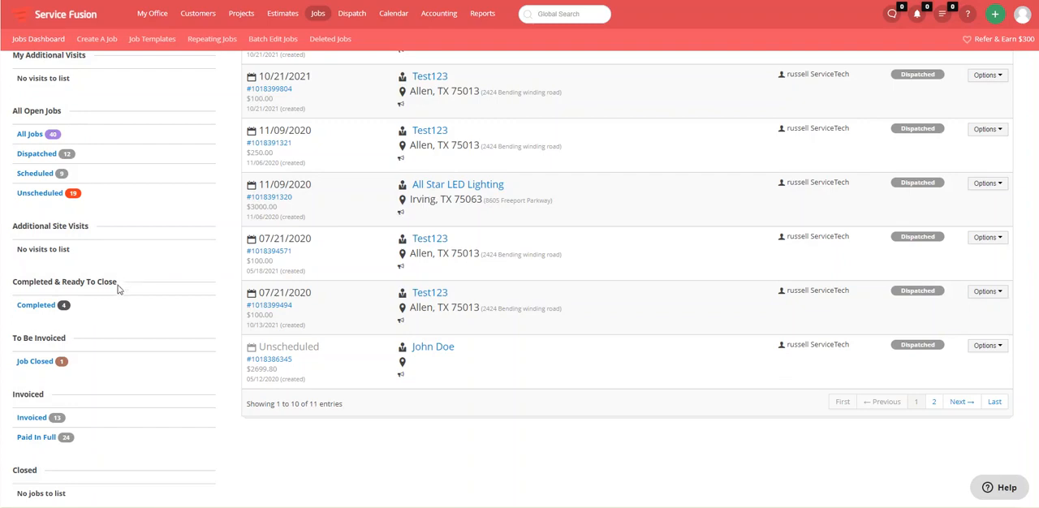
left_click_drag(118, 286, 43, 288)
left_click(19, 289)
triple_click(18, 289)
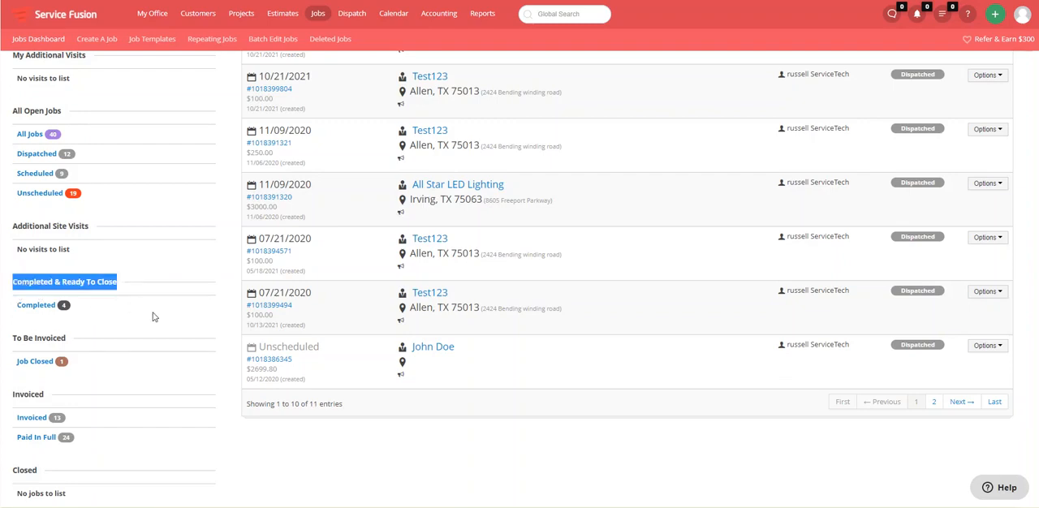
left_click(192, 331)
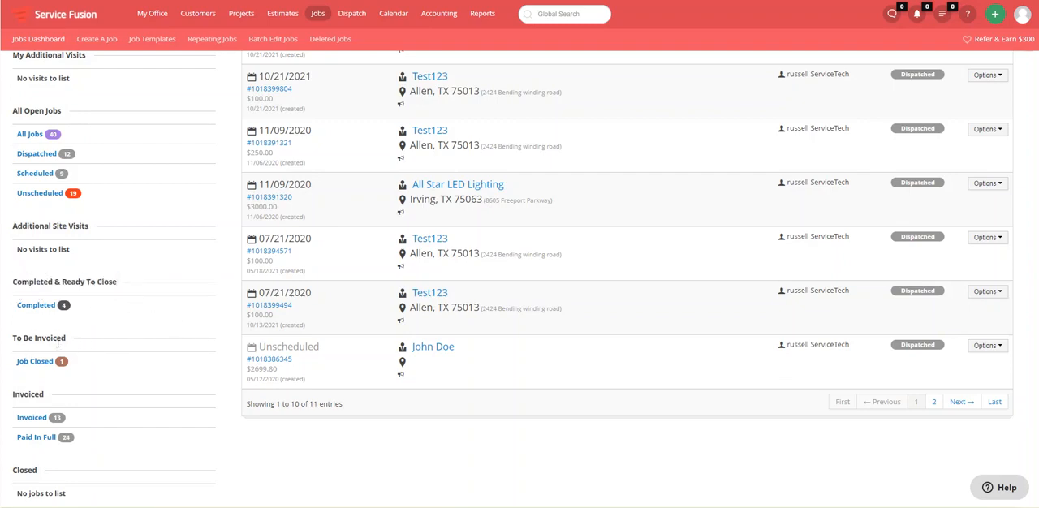
left_click_drag(70, 339, 5, 346)
left_click(132, 341)
left_click_drag(41, 399, 4, 397)
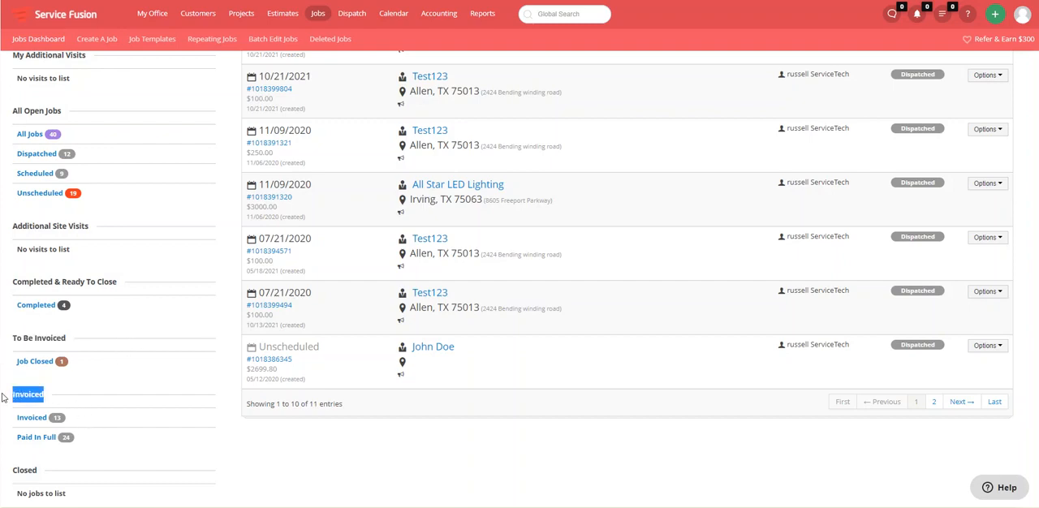
left_click(77, 391)
scroll(77, 392, "down", 2)
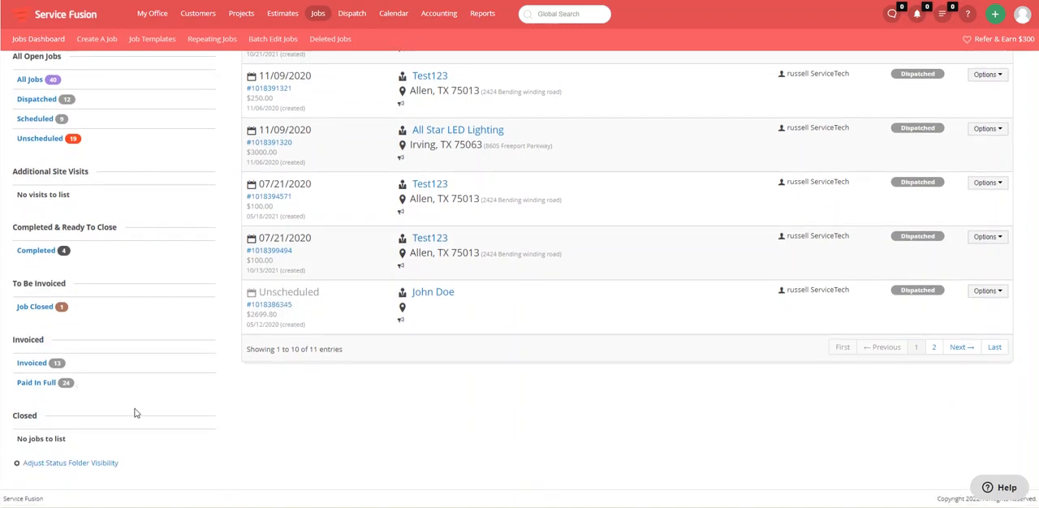
left_click_drag(41, 414, 11, 412)
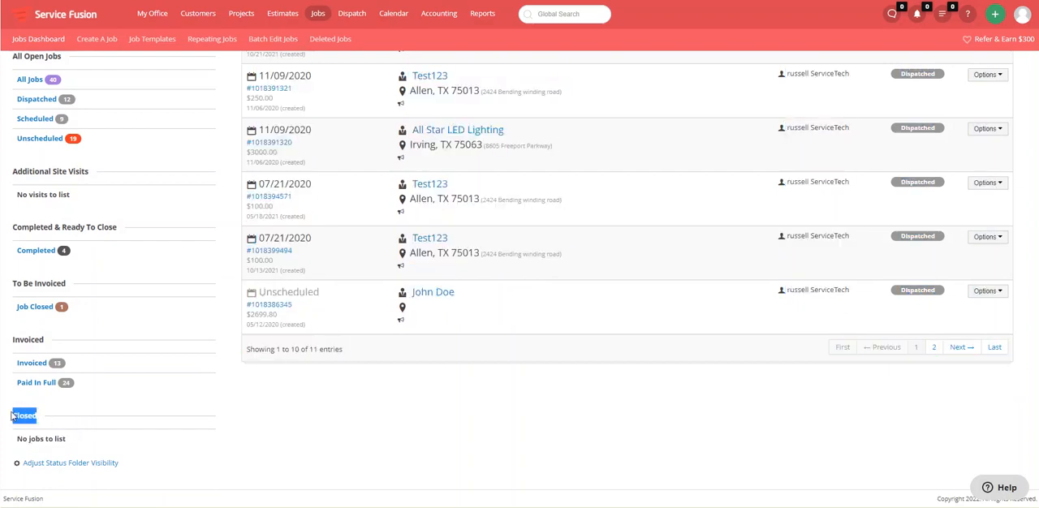
left_click(61, 411)
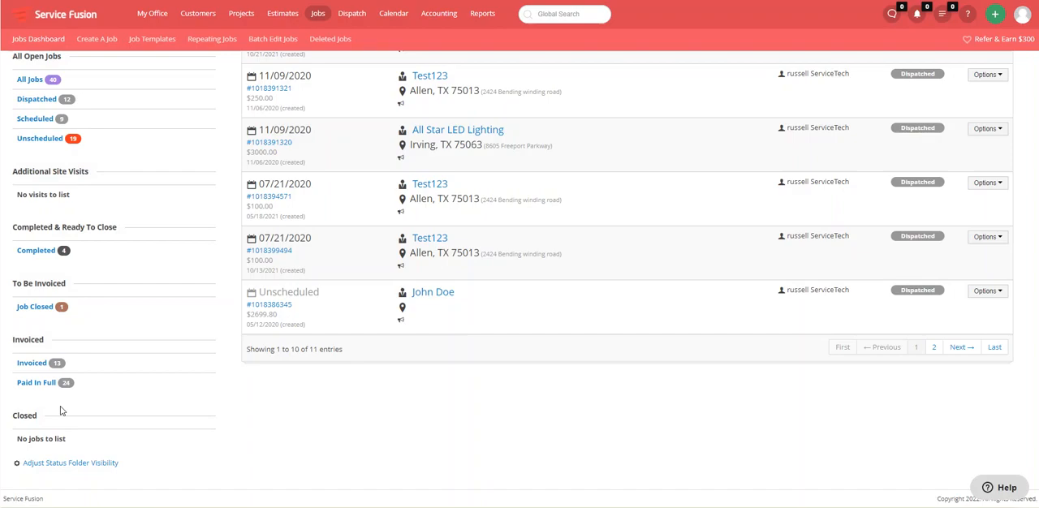
scroll(357, 402, "up", 3)
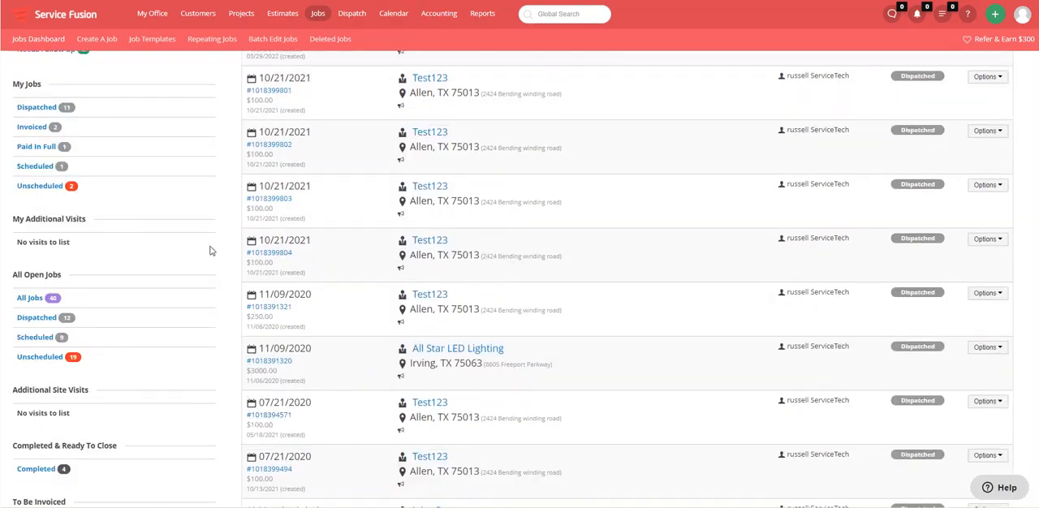
Switch to the dispatched job dated 03/29/2022 and invoice it without changing its status
left_click(199, 1)
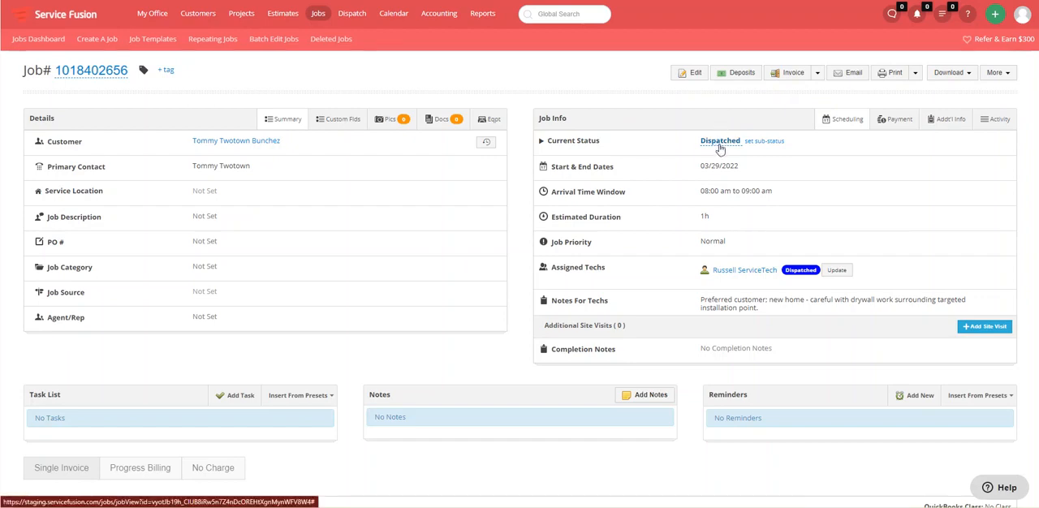
left_click(796, 82)
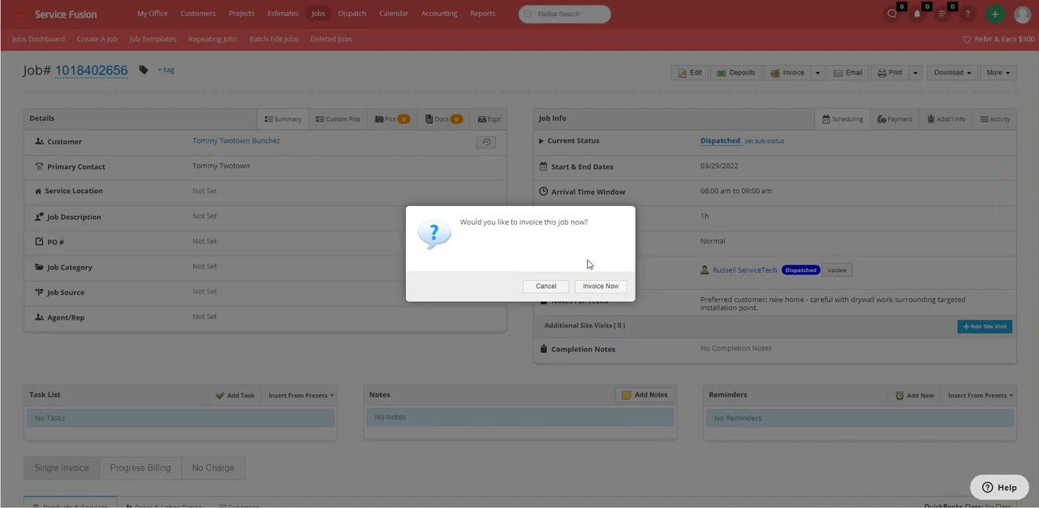
left_click(603, 292)
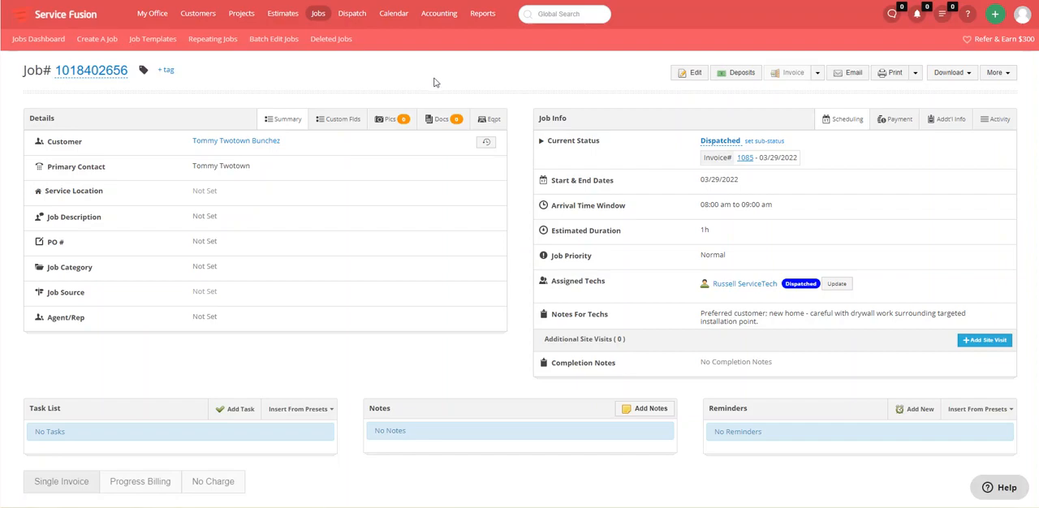
Return to the jobs dashboard and check the Dispatched list for the invoiced 03/29/2022 job
left_click(268, 0)
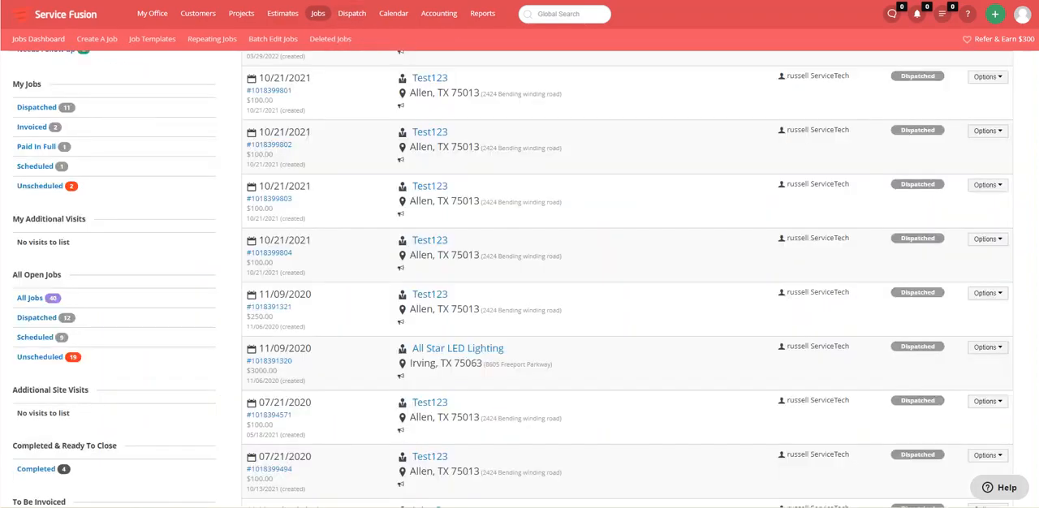
left_click(101, 0)
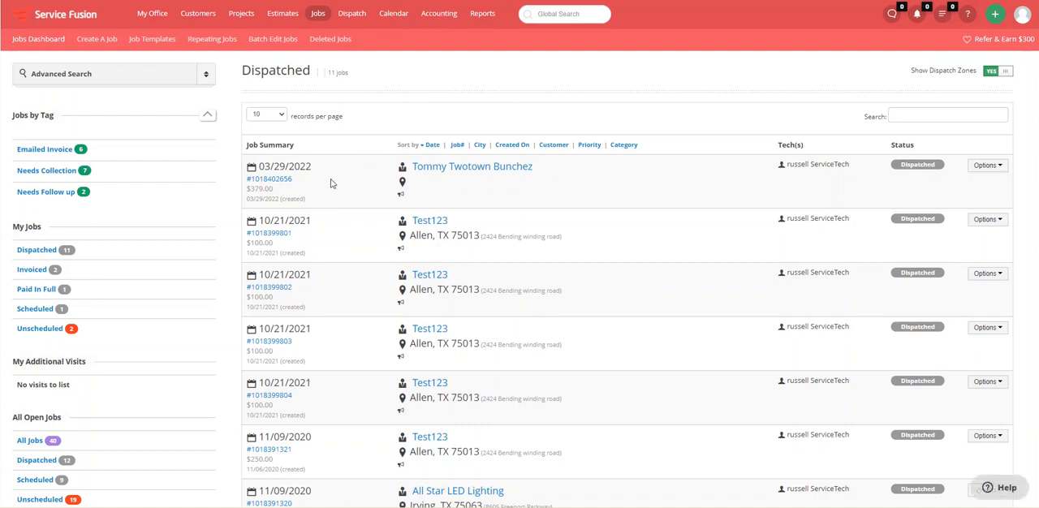
left_click_drag(294, 180, 245, 180)
left_click(445, 86)
left_click_drag(316, 70, 243, 74)
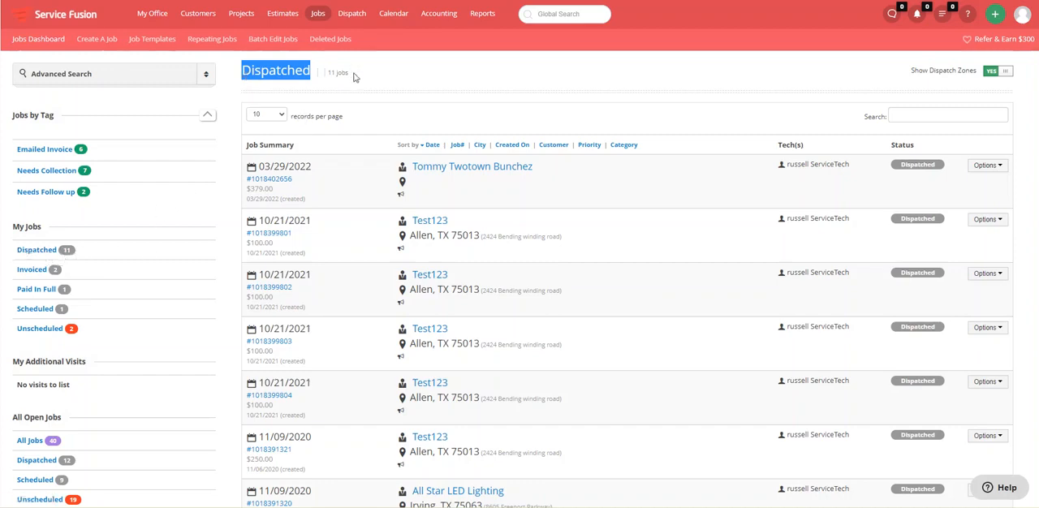
left_click_drag(355, 75, 329, 75)
left_click(426, 86)
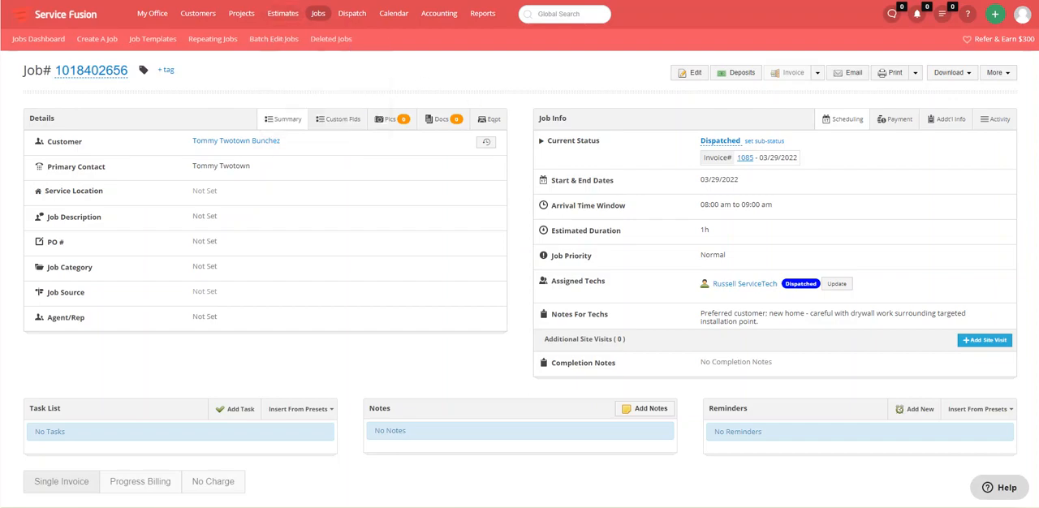
Return from the job page to the jobs dashboard and compare the My Jobs folders with the All Open Jobs folders
key("alt+Left")
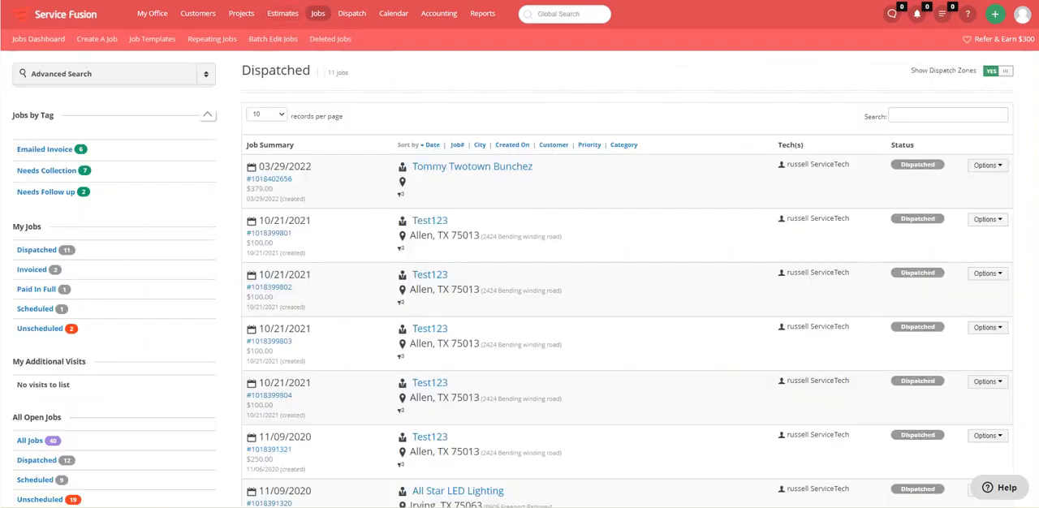
scroll(179, 267, "down", 1)
scroll(177, 267, "down", 4)
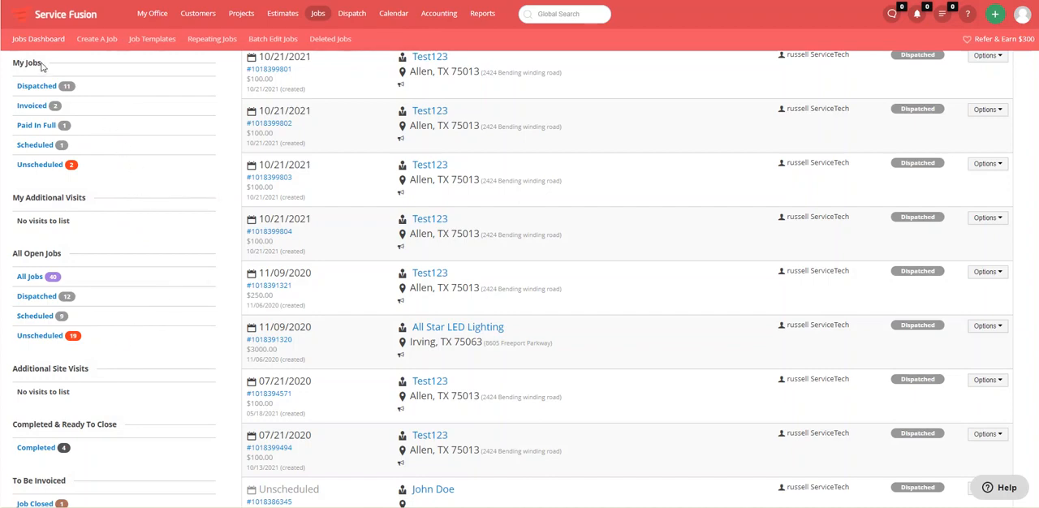
left_click_drag(42, 65, 14, 65)
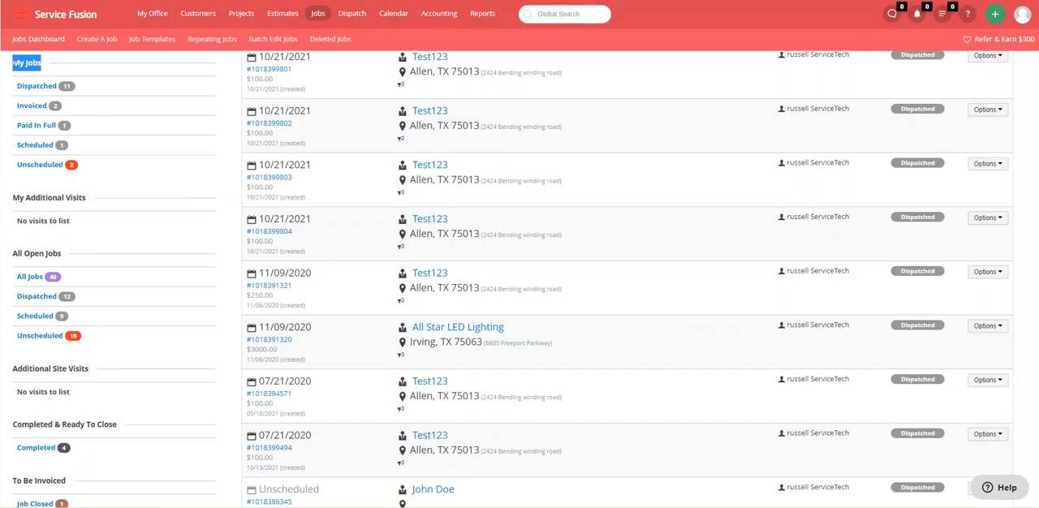
scroll(39, 158, "down", 3)
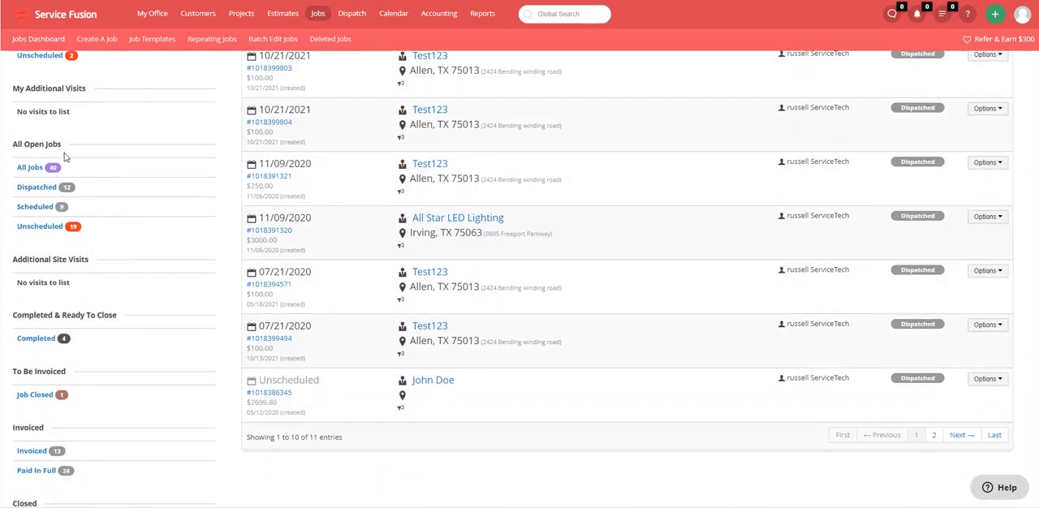
scroll(53, 203, "up", 4)
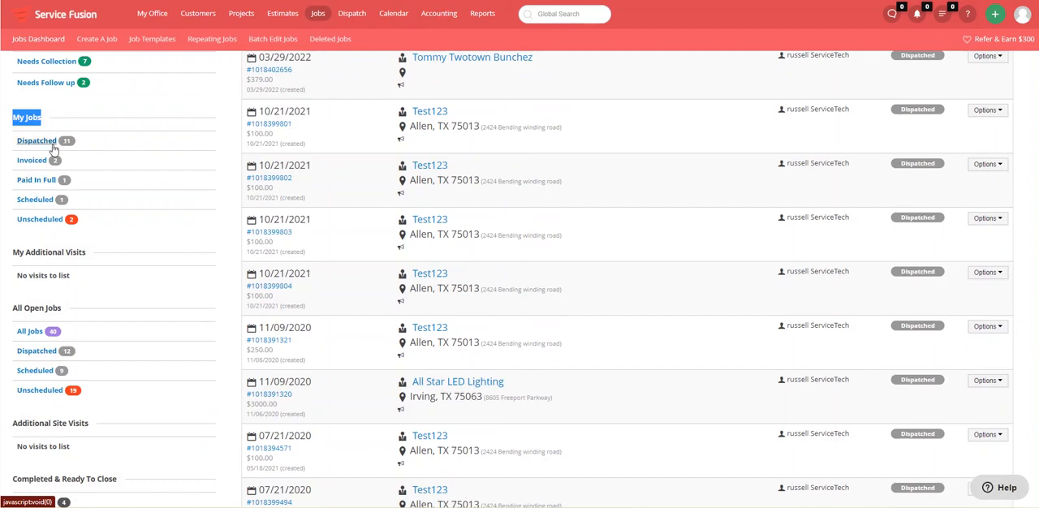
scroll(169, 311, "down", 1)
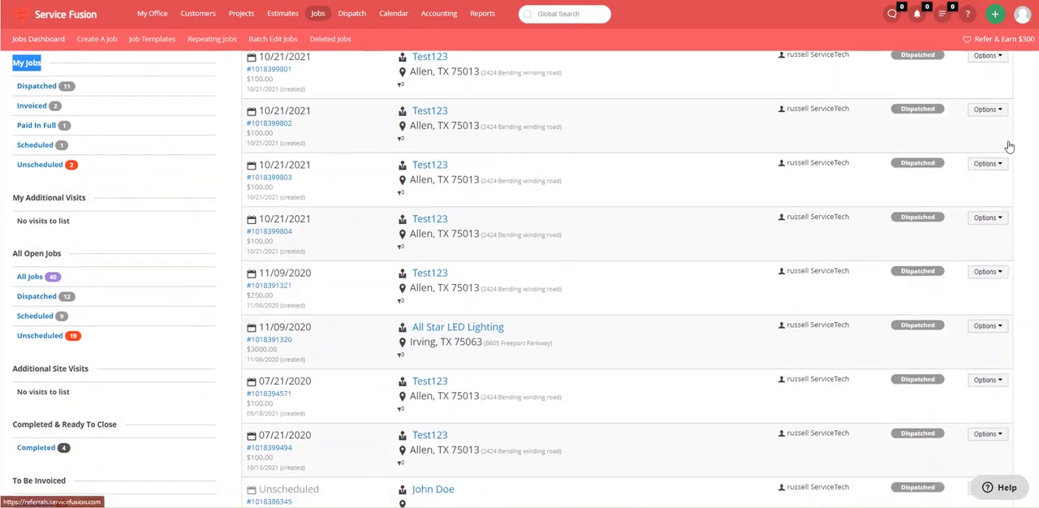
left_click(172, 285)
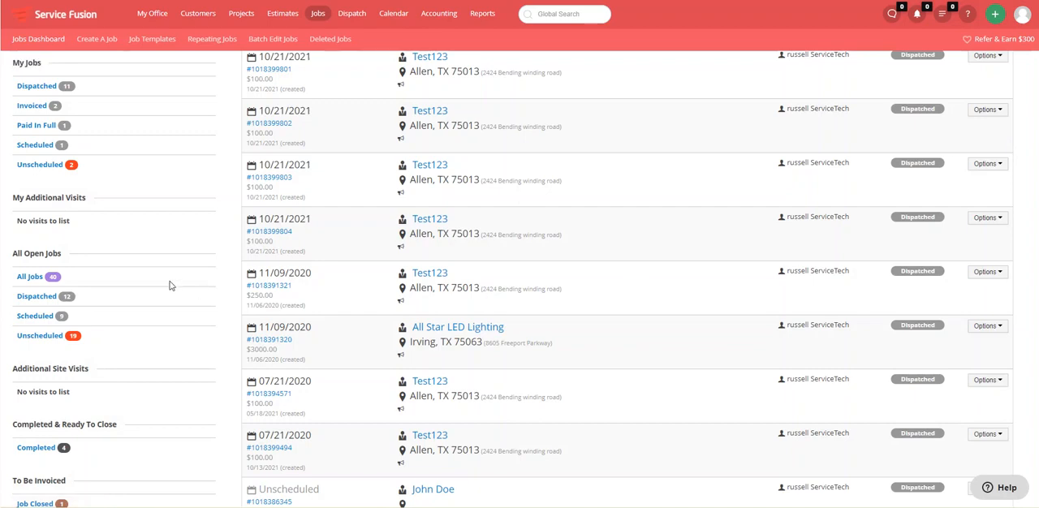
Open the Dispatched folder under All Open Jobs and check its heading and job count
scroll(170, 286, "down", 1)
scroll(170, 286, "down", 3)
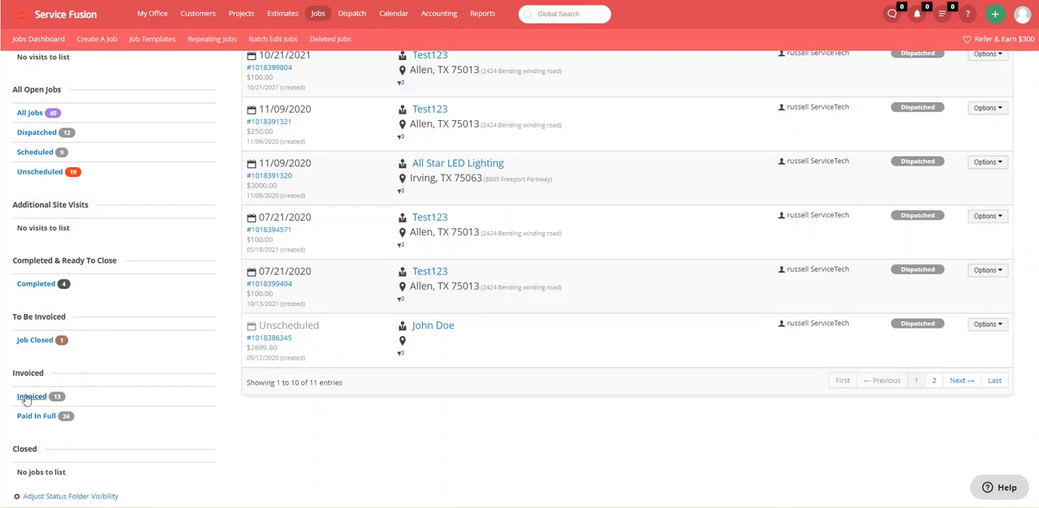
left_click(44, 135)
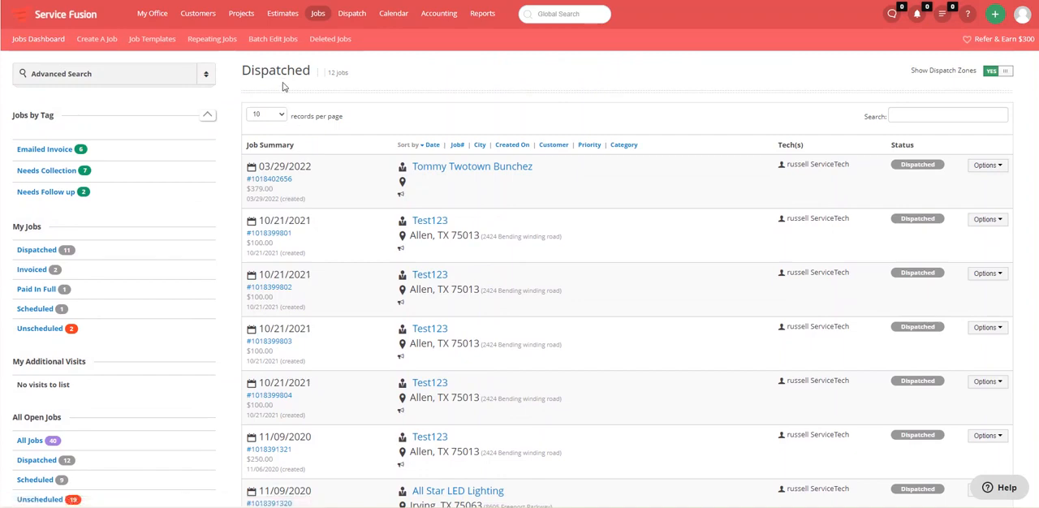
left_click_drag(349, 75, 241, 72)
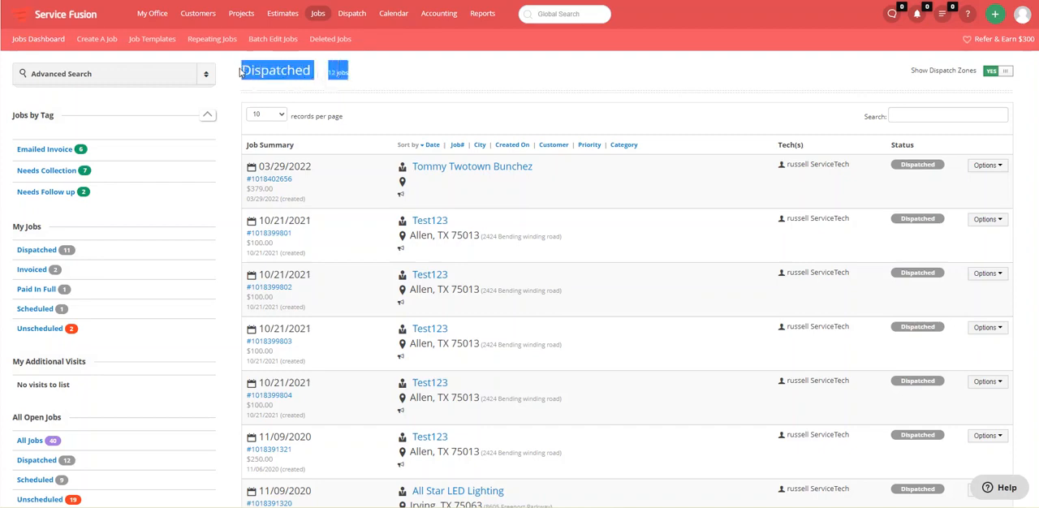
Compare the Dispatched folder under My Jobs with the one under All Open Jobs, checking the technician assigned to the 03/29/2022 job
left_click(37, 251)
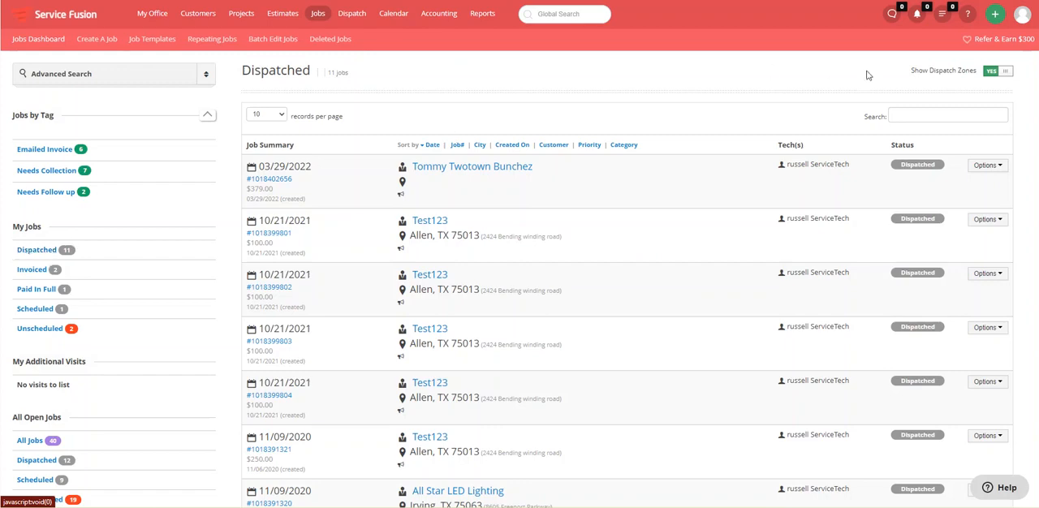
left_click_drag(850, 164, 788, 168)
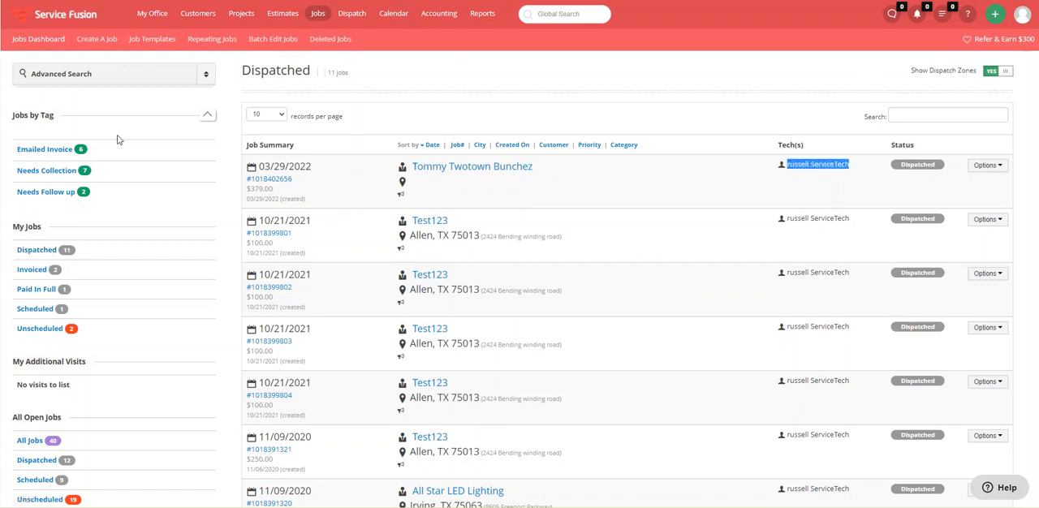
left_click(41, 233)
left_click_drag(41, 233, 13, 230)
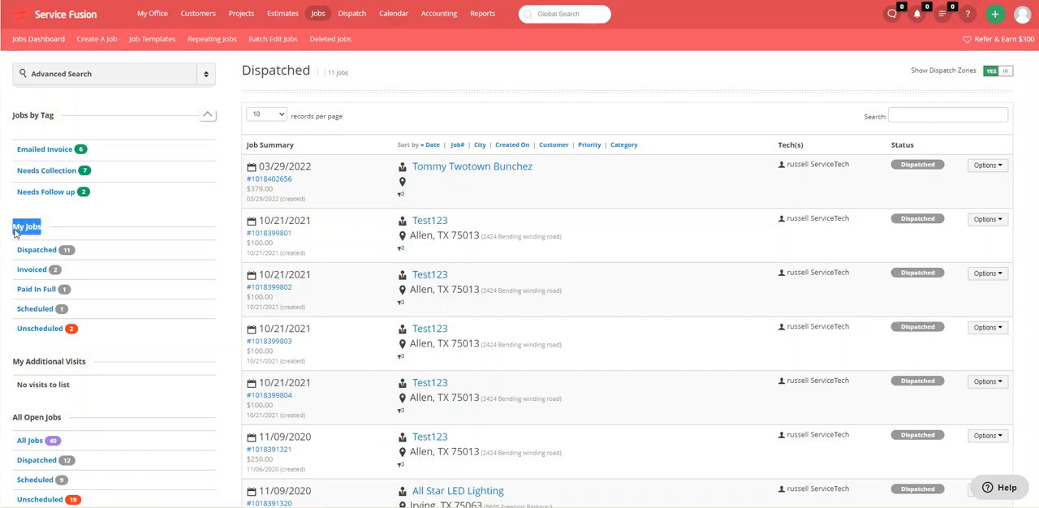
scroll(13, 231, "down", 1)
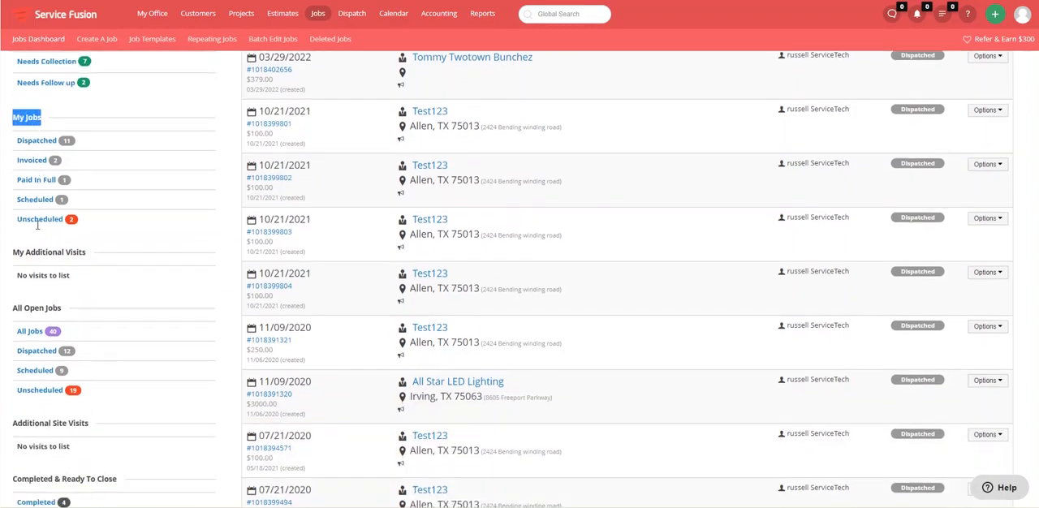
left_click(47, 354)
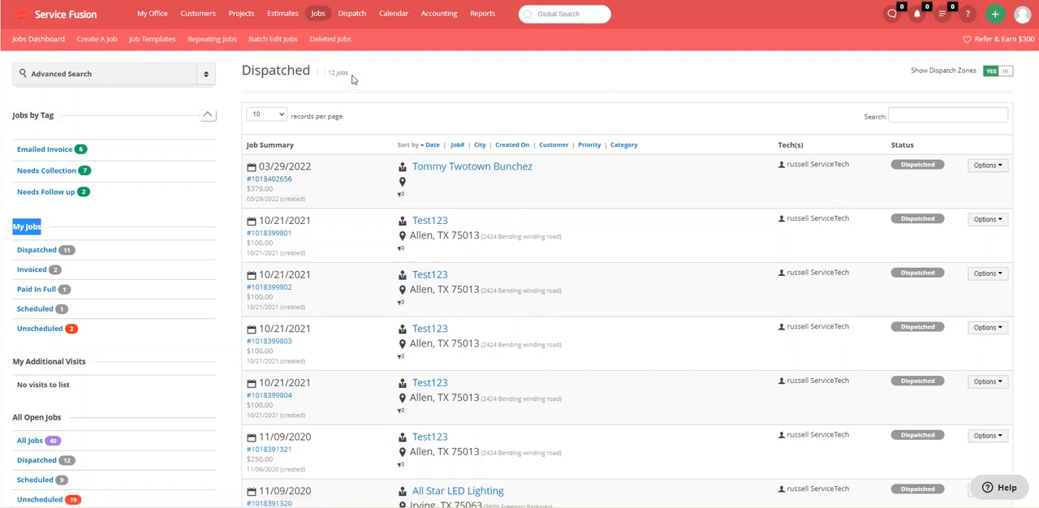
Open the 03/29/2022 job from the Dispatched list and bring up the choices for its current status
left_click(290, 185)
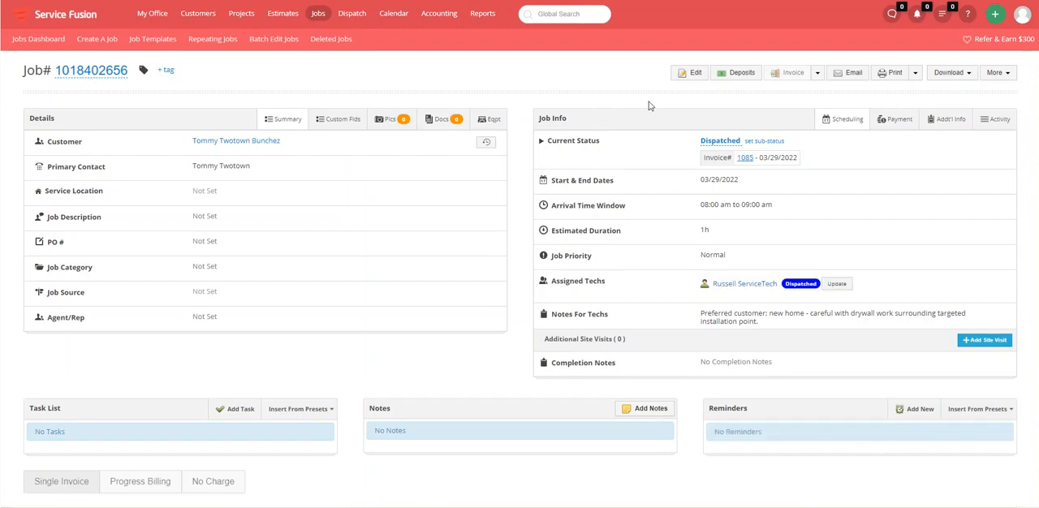
left_click(718, 142)
left_click(719, 145)
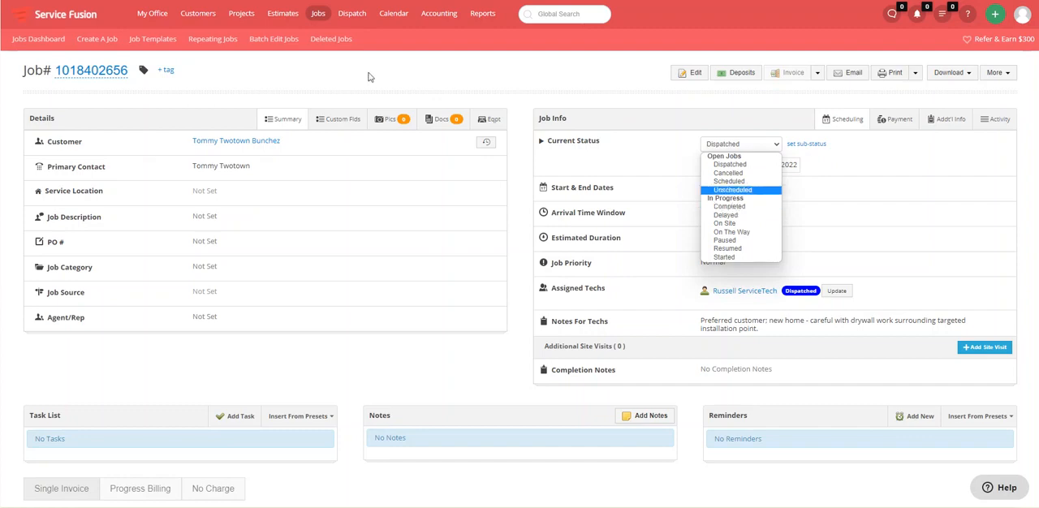
Open the jobs dashboard in a new tab and examine the Completed & Ready To Close folder group
mouse_move(325, 29)
right_click(341, 80)
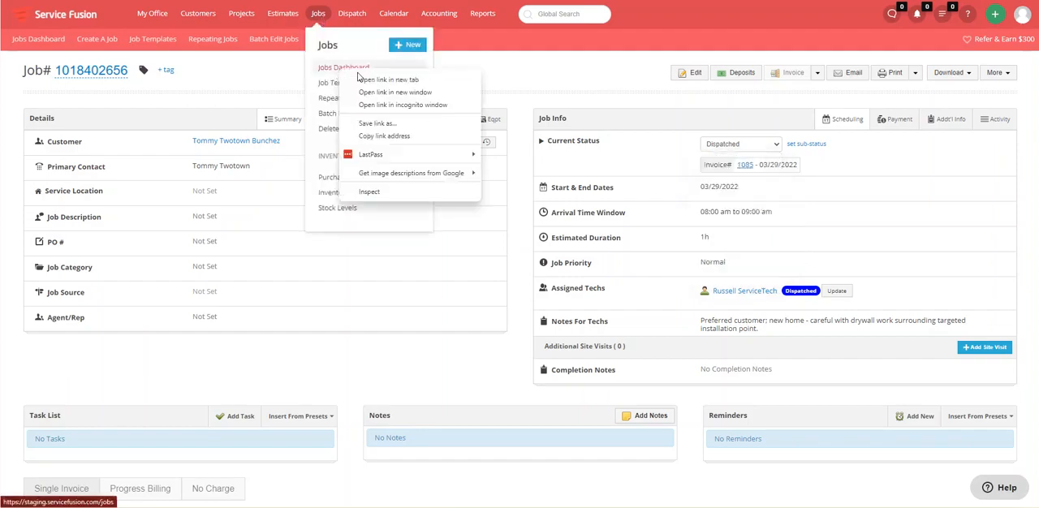
left_click(382, 79)
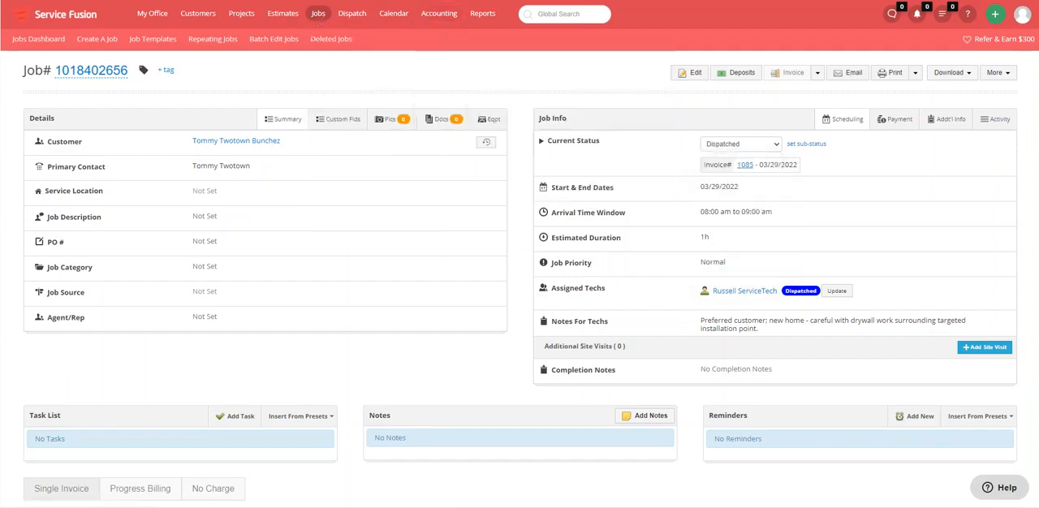
key("ctrl+Tab")
scroll(193, 283, "down", 3)
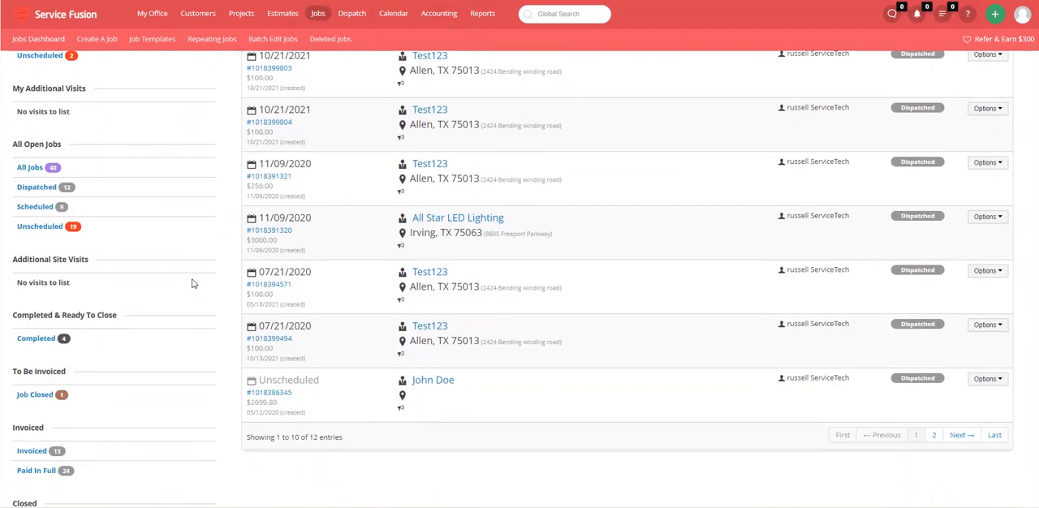
left_click_drag(13, 315, 121, 317)
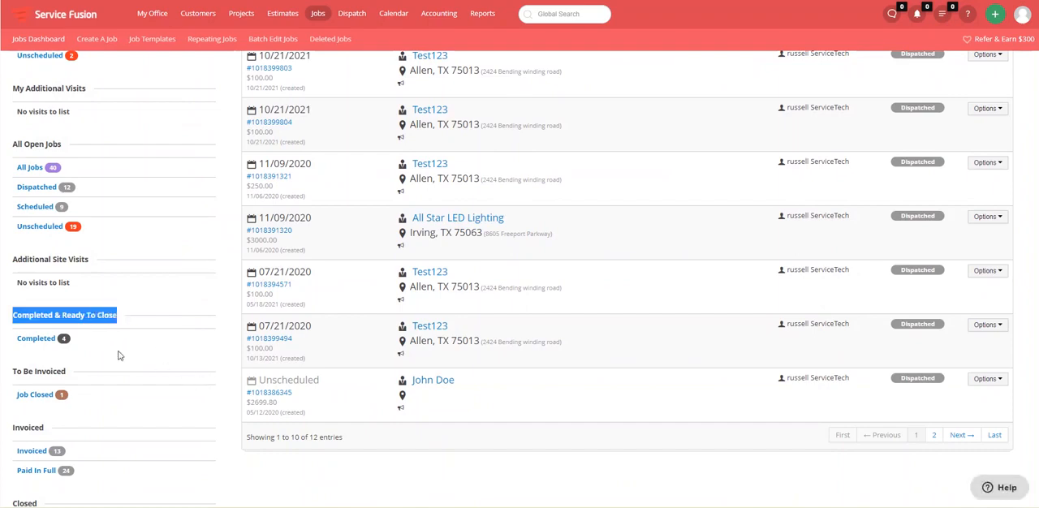
left_click(117, 356)
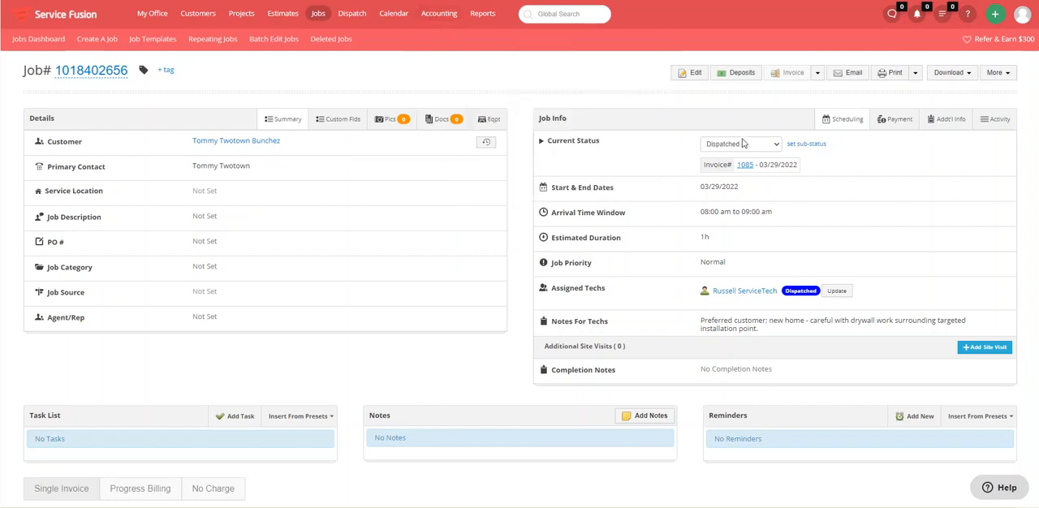
Set the 03/29/2022 job's status to Completed and refresh the jobs dashboard
left_click(742, 144)
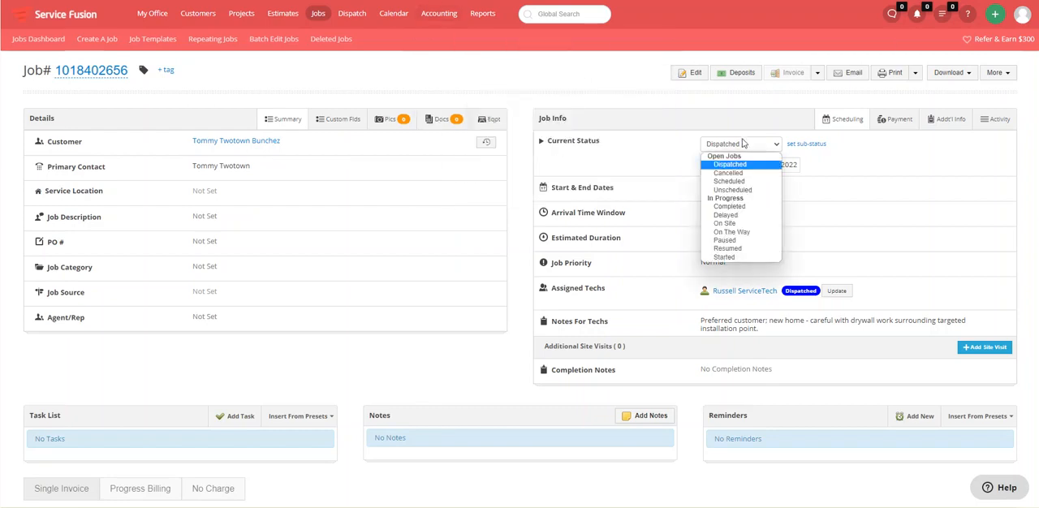
left_click(750, 208)
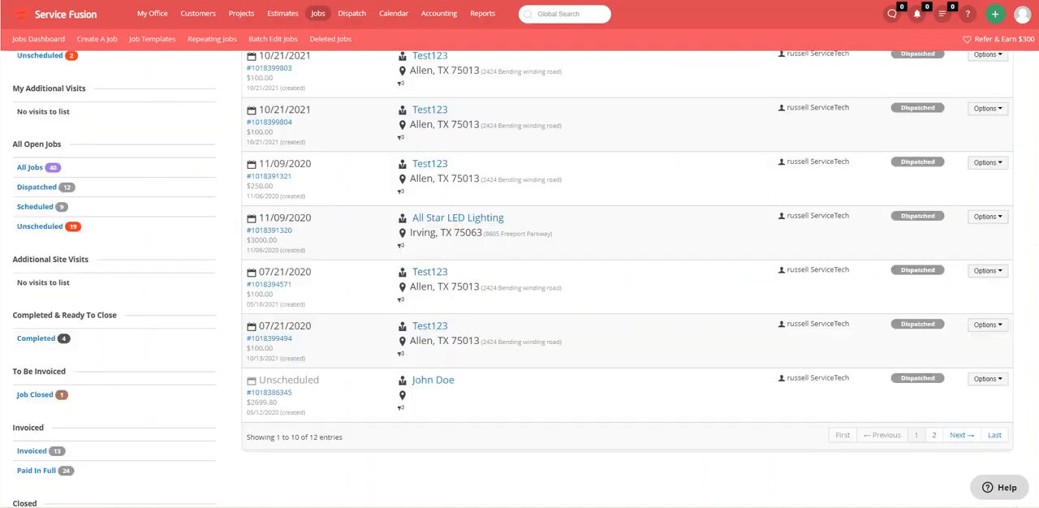
key("F5")
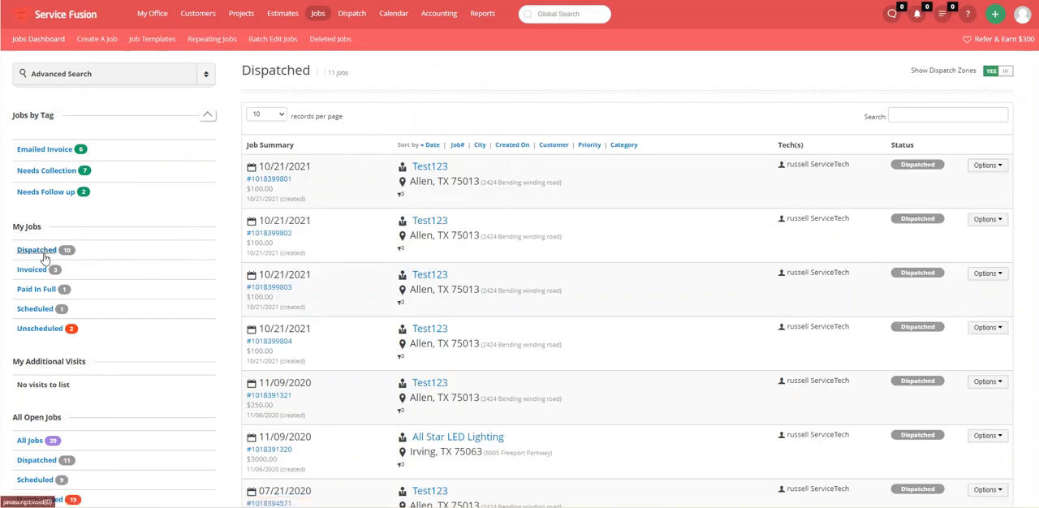
Check the My Jobs and All Open Jobs folder counts on the refreshed dashboard
scroll(115, 256, "down", 1)
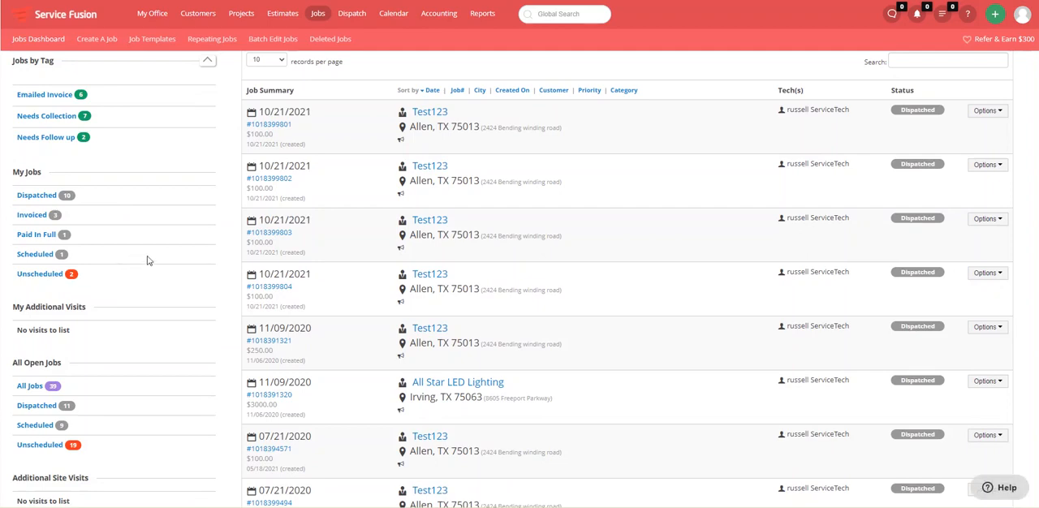
scroll(150, 258, "down", 1)
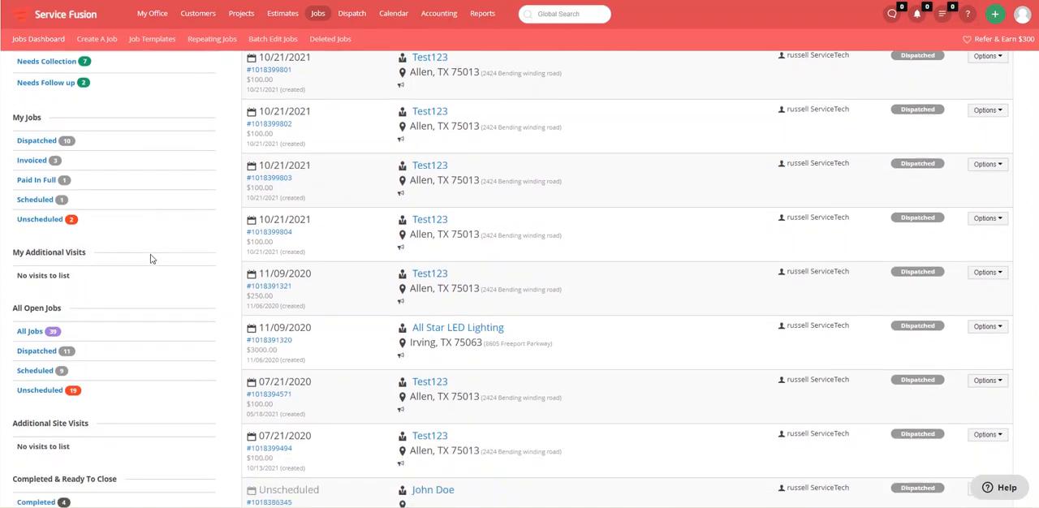
scroll(151, 258, "down", 1)
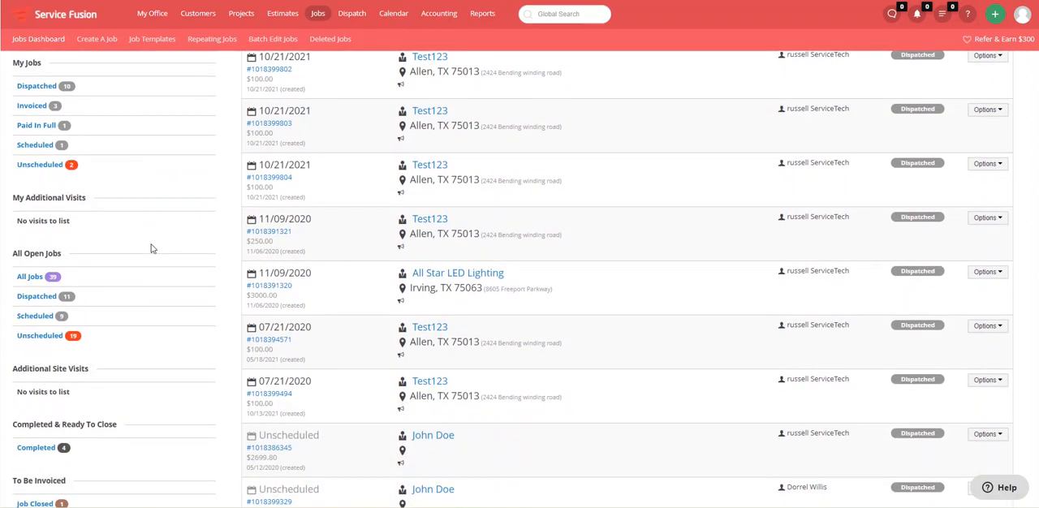
left_click_drag(68, 257, 14, 258)
left_click(118, 262)
Open the Invoiced folder under the Invoiced group and check its heading, job count and the 03/29/2022 job entry
scroll(79, 301, "down", 3)
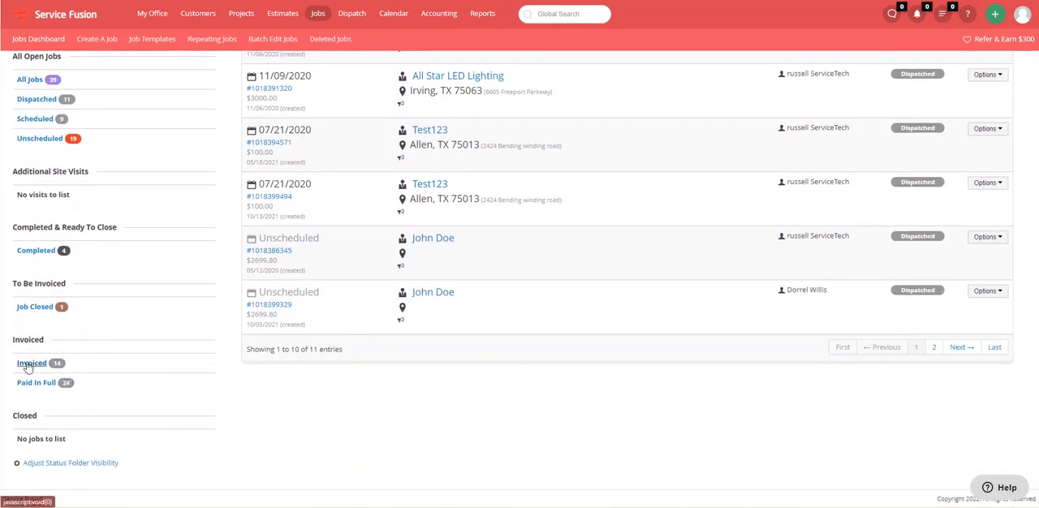
left_click(30, 365)
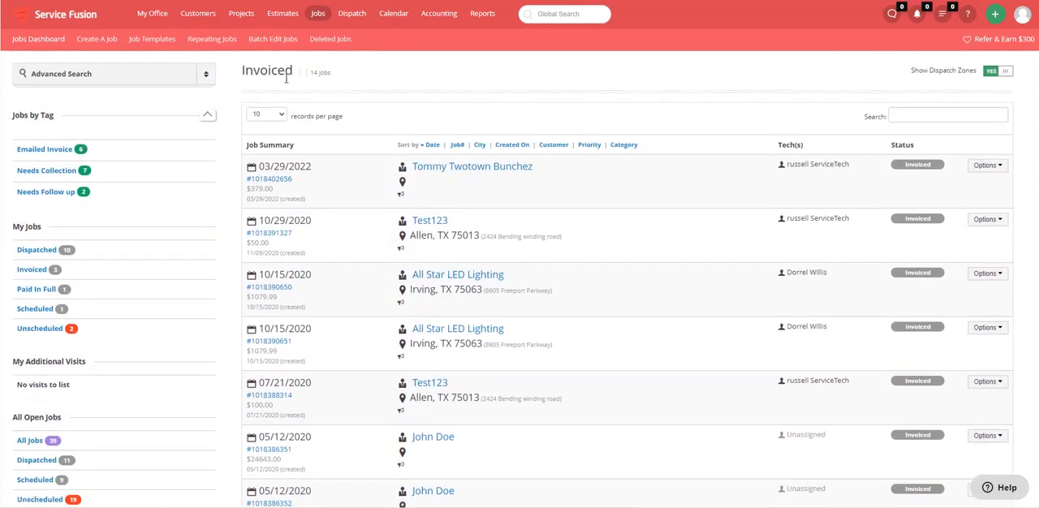
left_click_drag(349, 73, 243, 76)
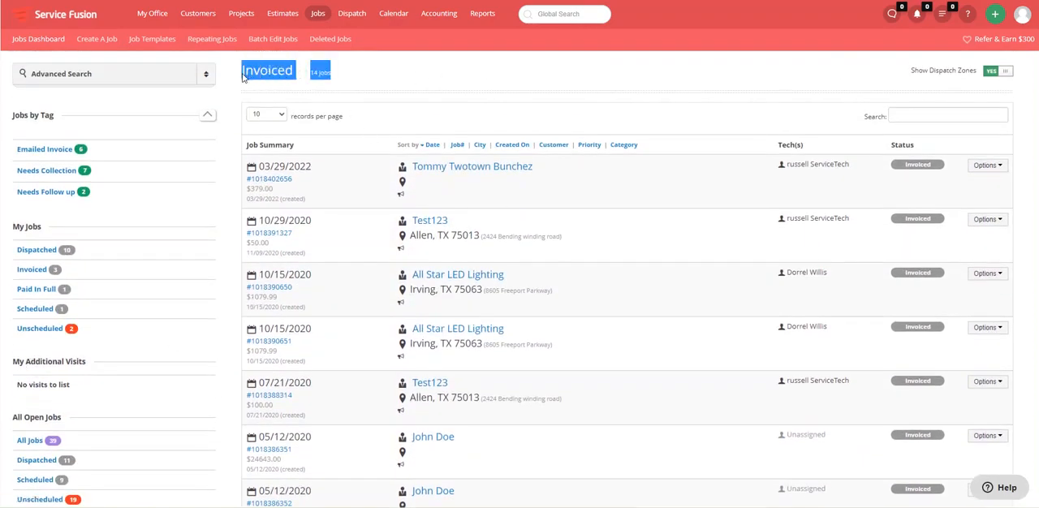
left_click(481, 189)
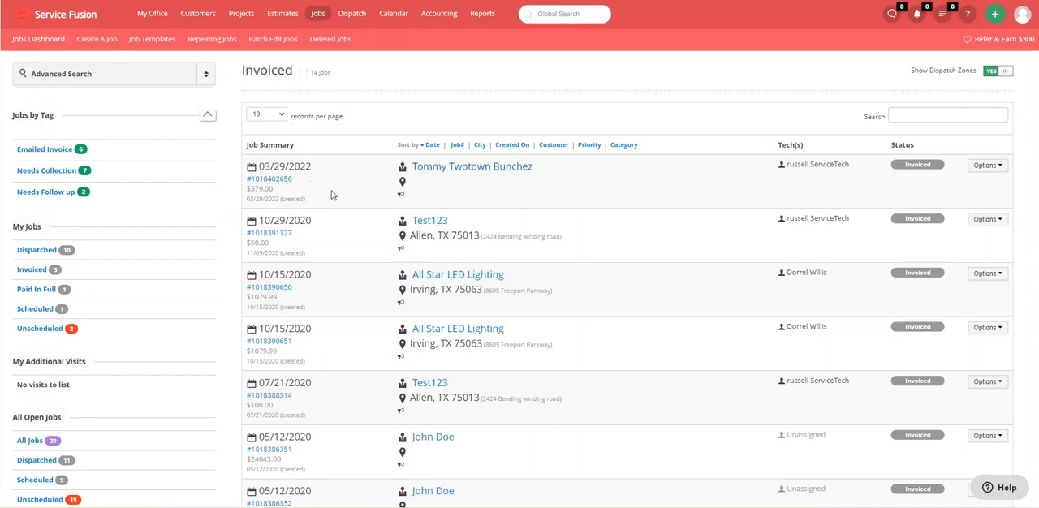
left_click_drag(308, 185, 279, 182)
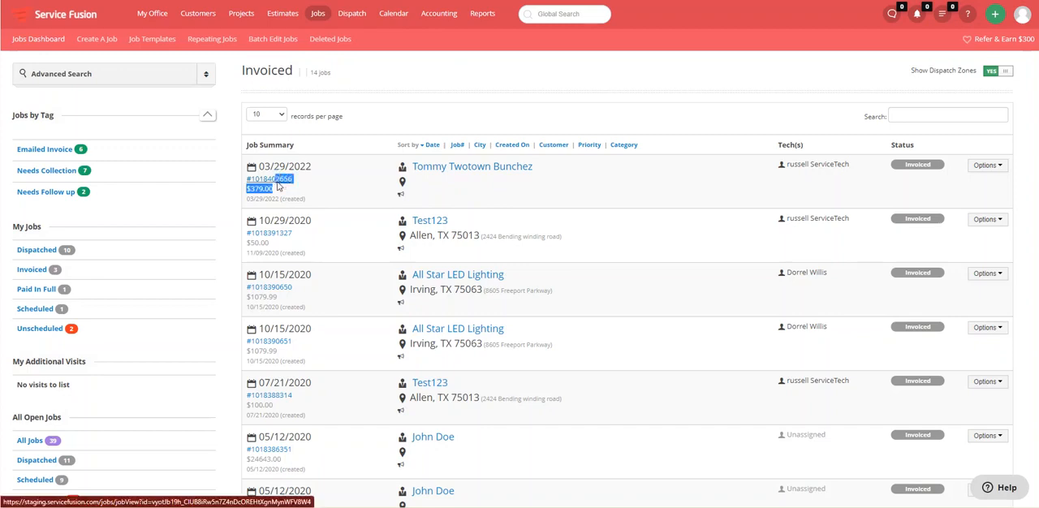
left_click(396, 75)
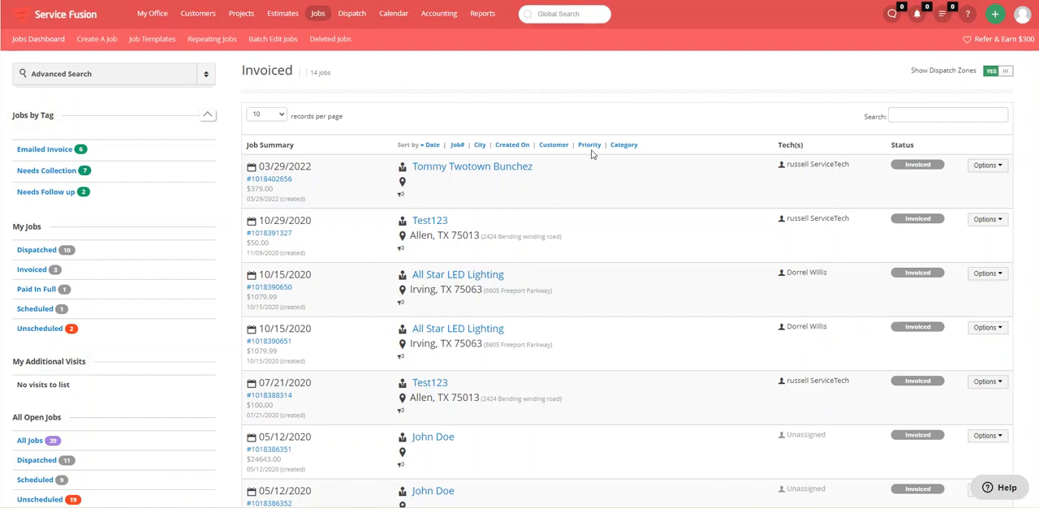
Review the Invoiced and Closed folder groups on the dashboard and return to the 03/29/2022 job page
scroll(146, 341, "down", 5)
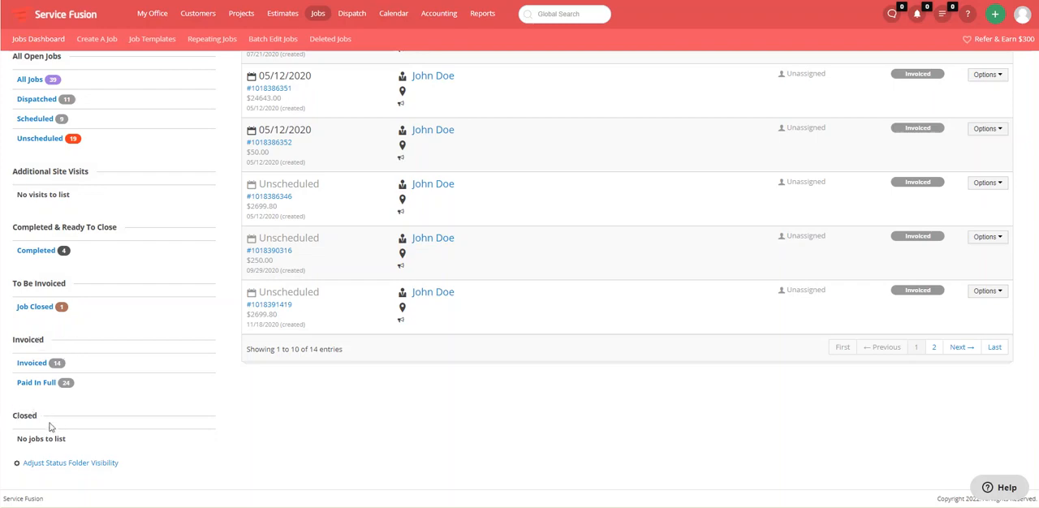
scroll(255, 373, "up", 1)
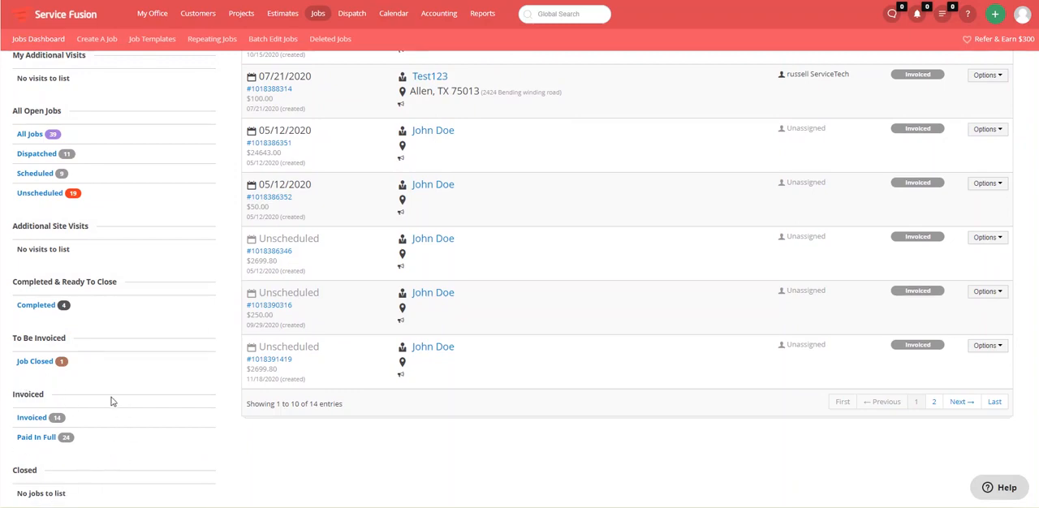
left_click_drag(48, 397, 12, 398)
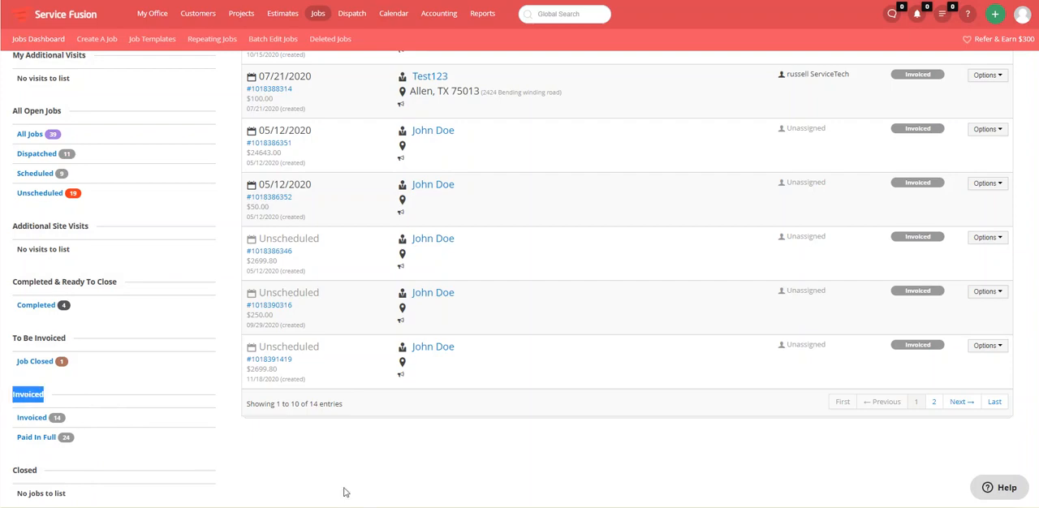
left_click(387, 482)
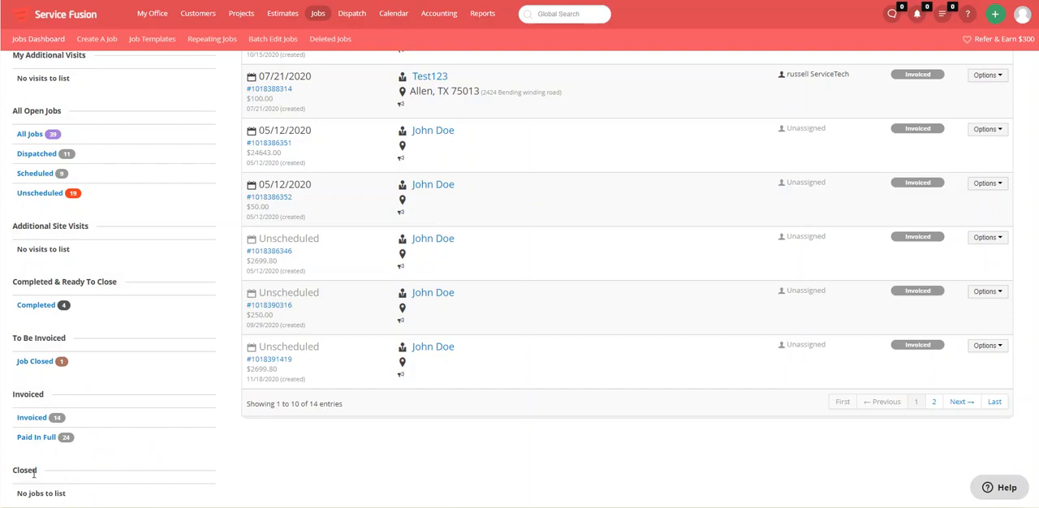
scroll(246, 362, "up", 3)
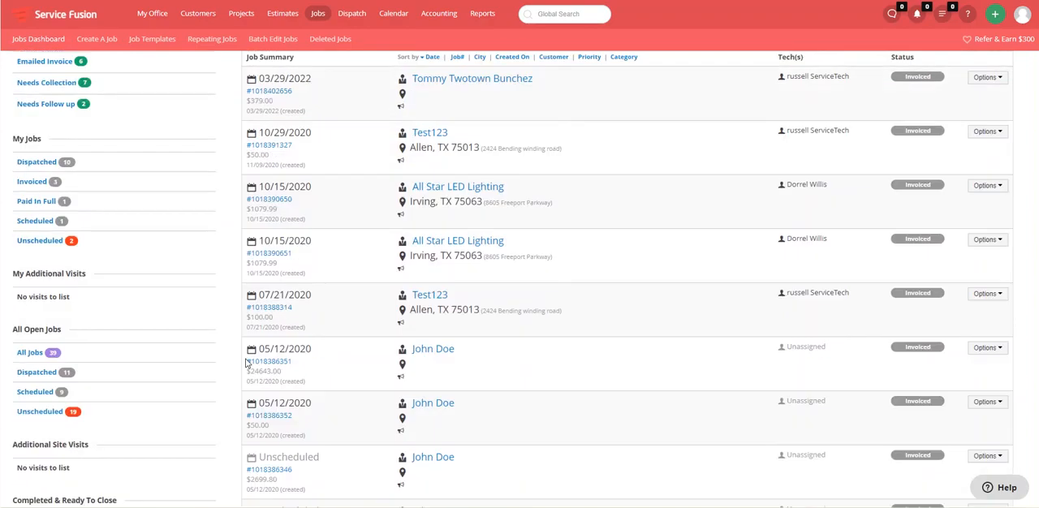
scroll(246, 363, "up", 1)
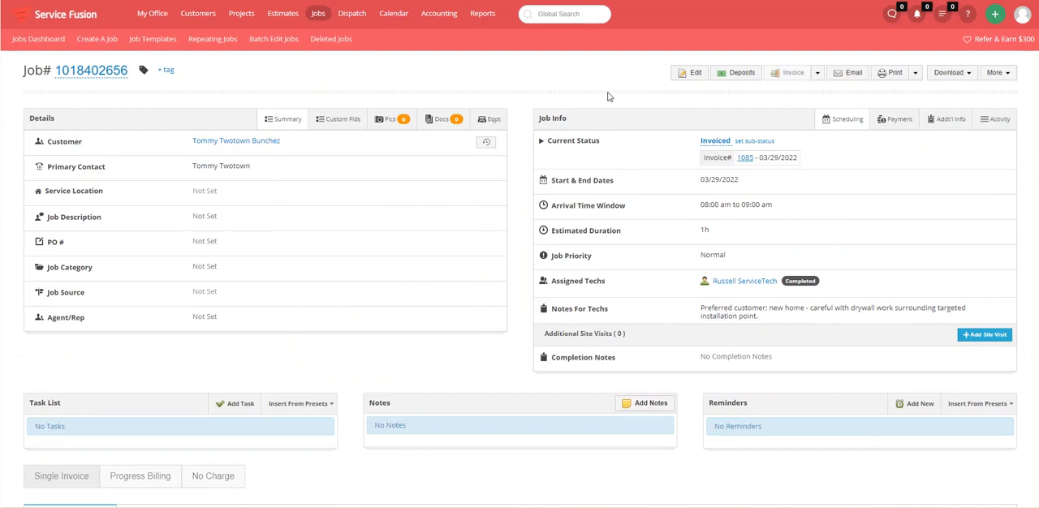
Open the job's invoice in a new tab, review its totals, deposits and payments, and close the tab
right_click(744, 159)
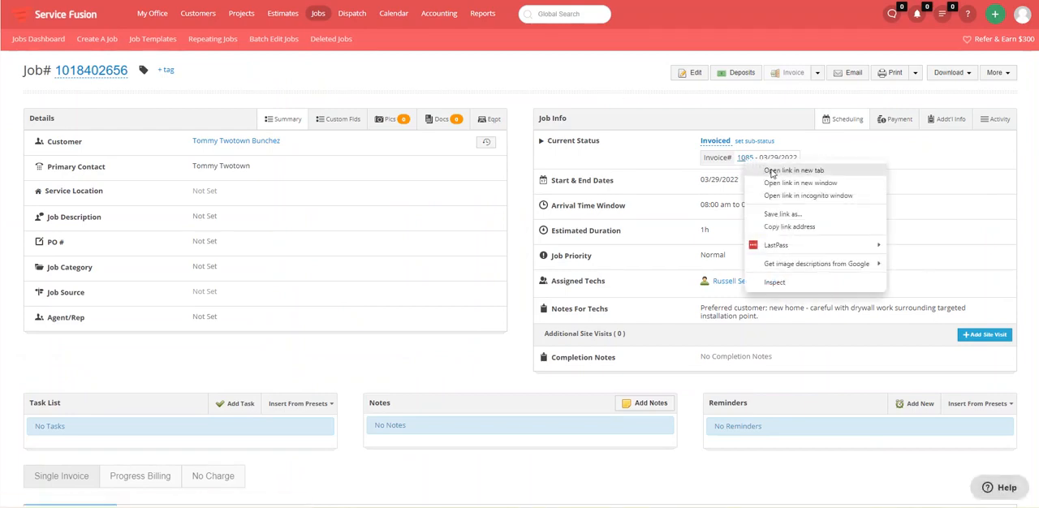
left_click(773, 172)
left_click(431, 1)
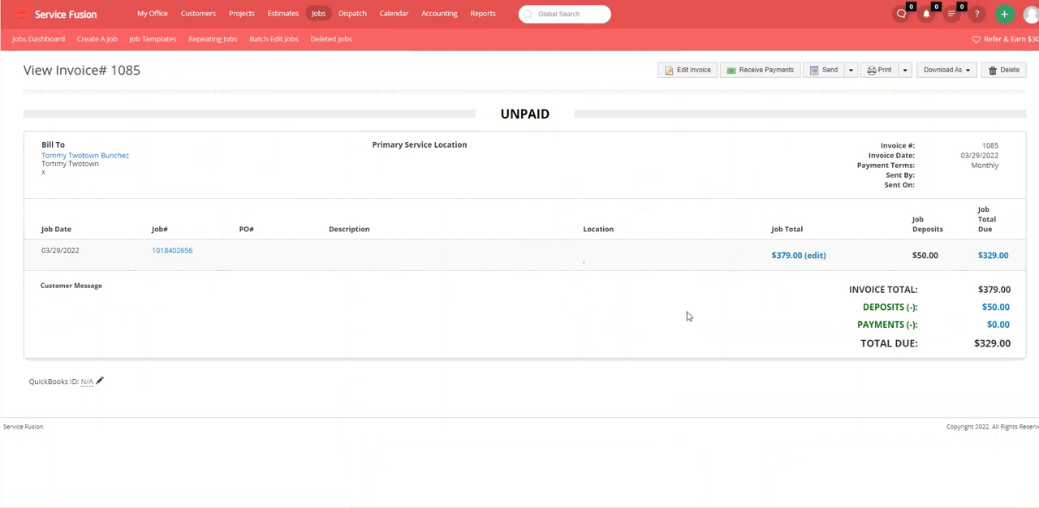
left_click_drag(1015, 323, 1001, 323)
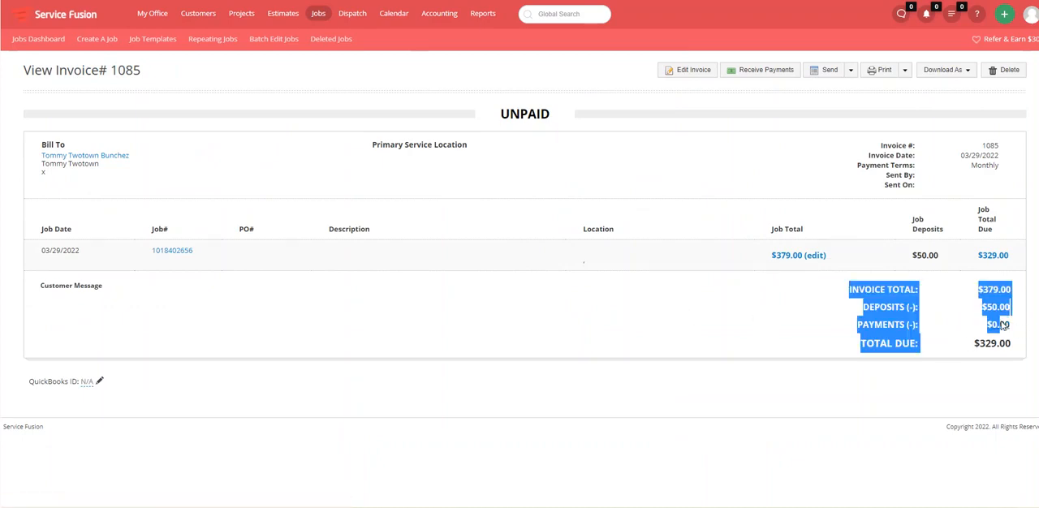
left_click(1015, 333)
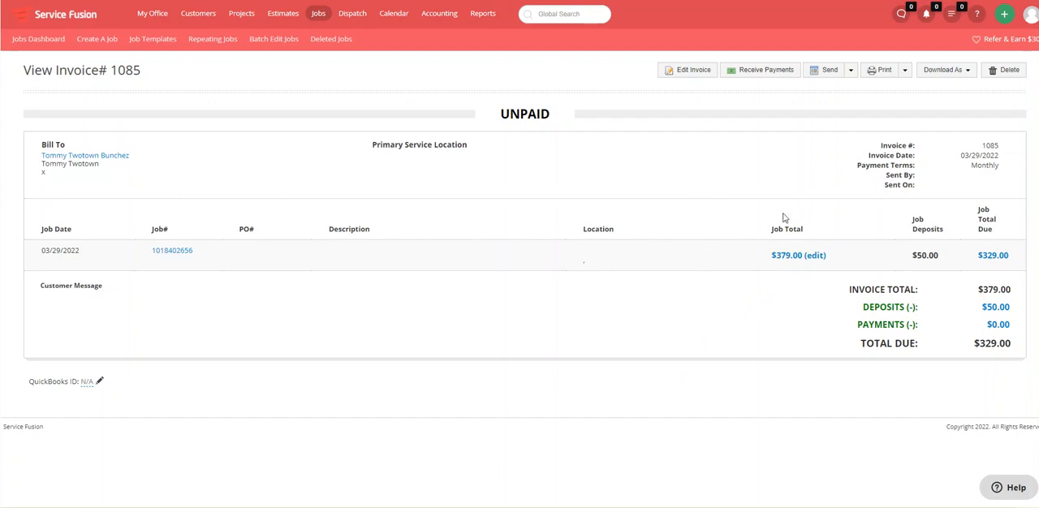
key("ctrl+w")
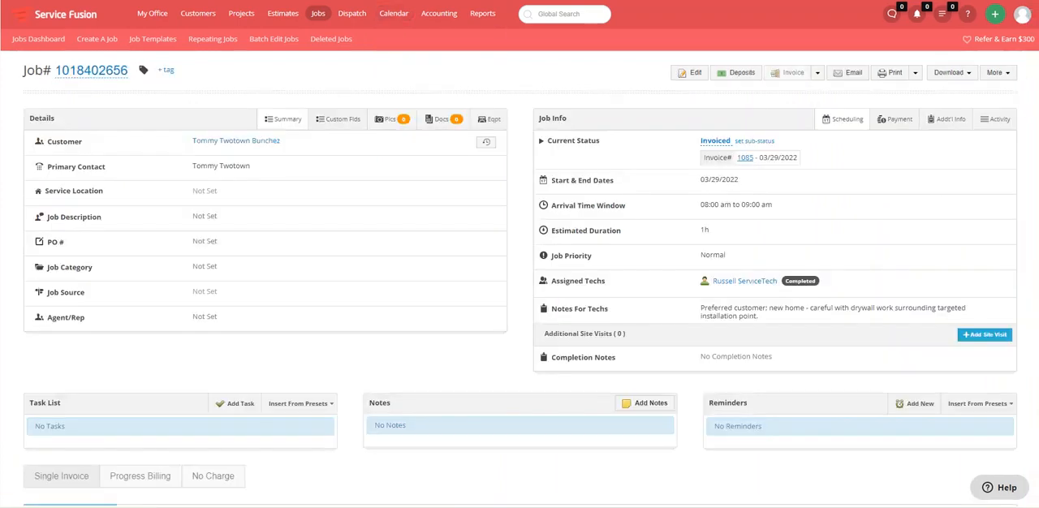
Review the job's products and services, payments and deposits, and total due on the job page
scroll(354, 254, "down", 1)
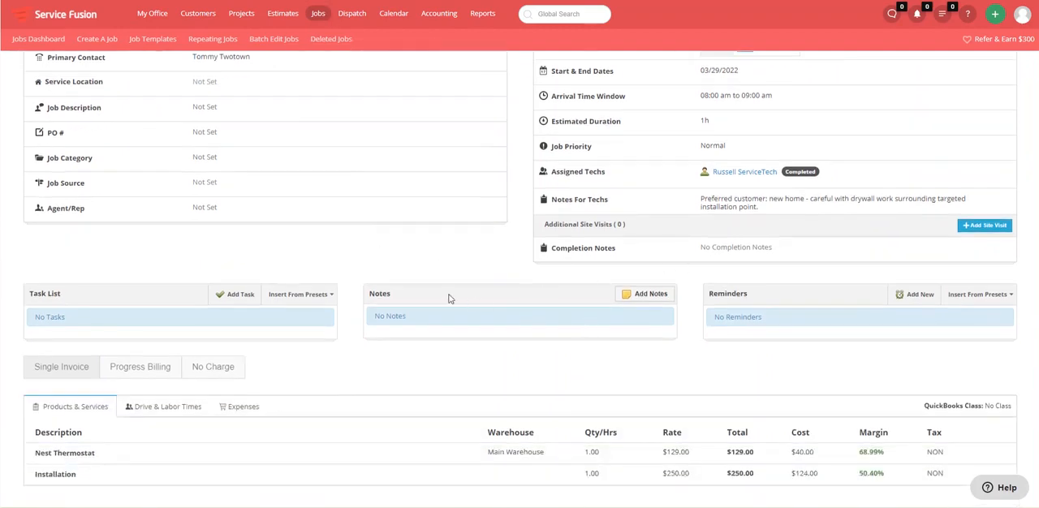
scroll(496, 292, "down", 1)
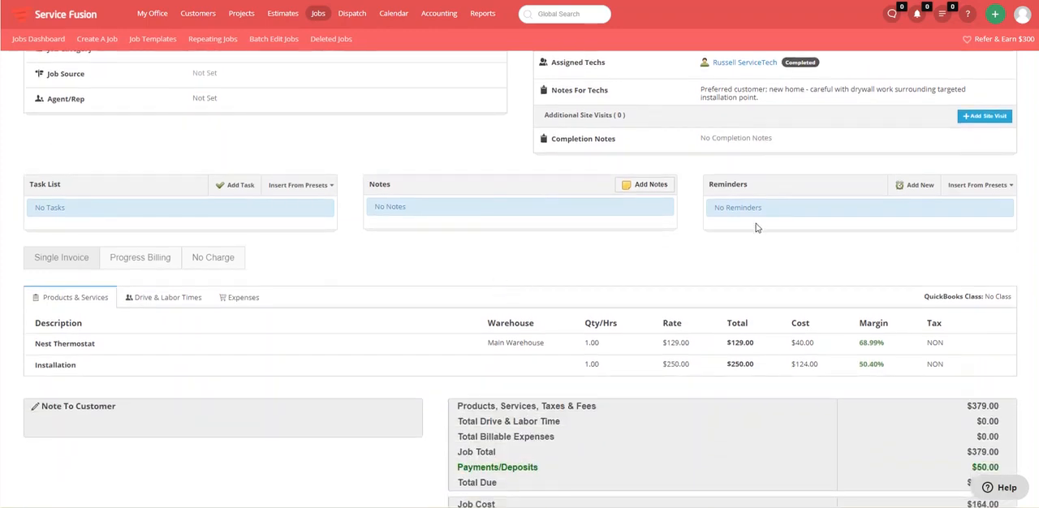
scroll(756, 227, "down", 1)
scroll(755, 220, "up", 3)
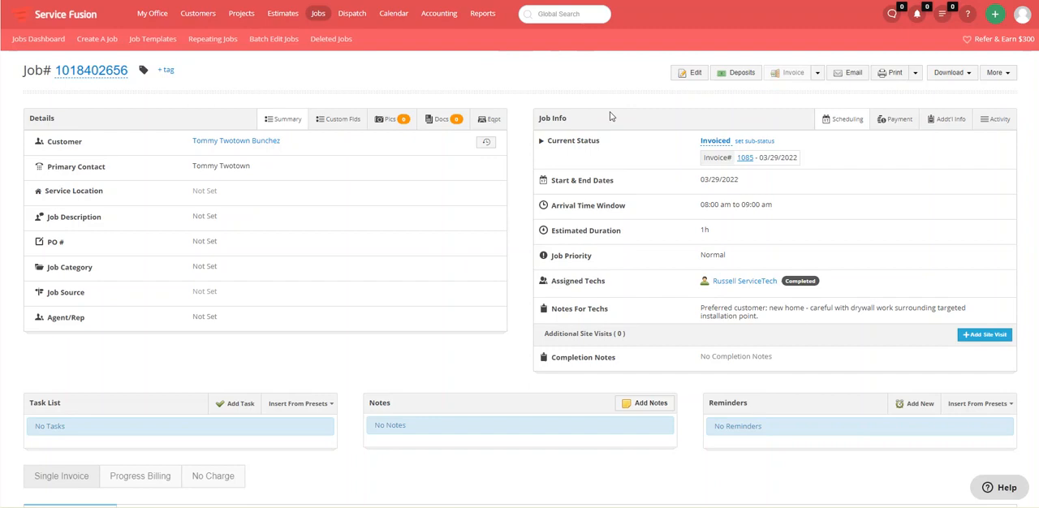
Change the job's current status to Paid in Full
left_click(718, 147)
left_click(729, 148)
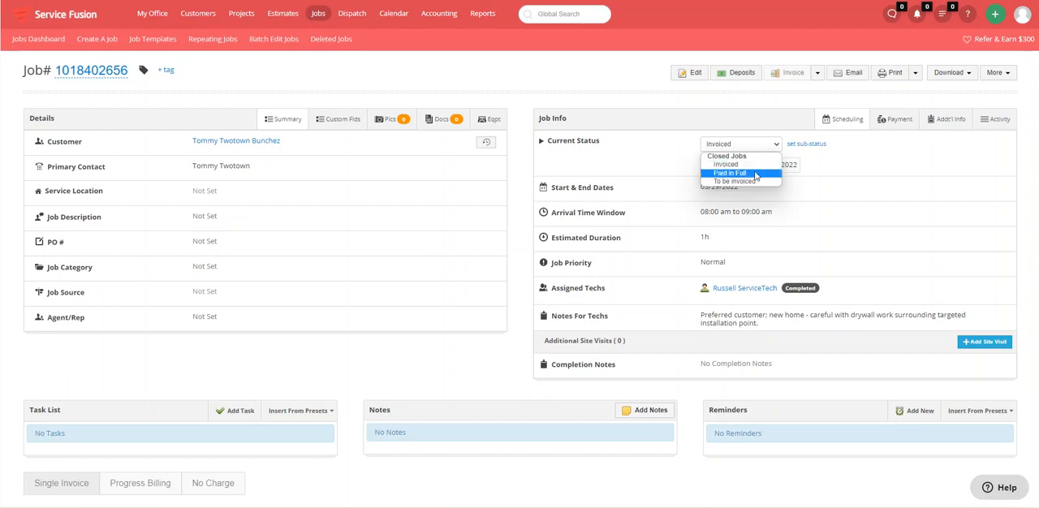
left_click(756, 174)
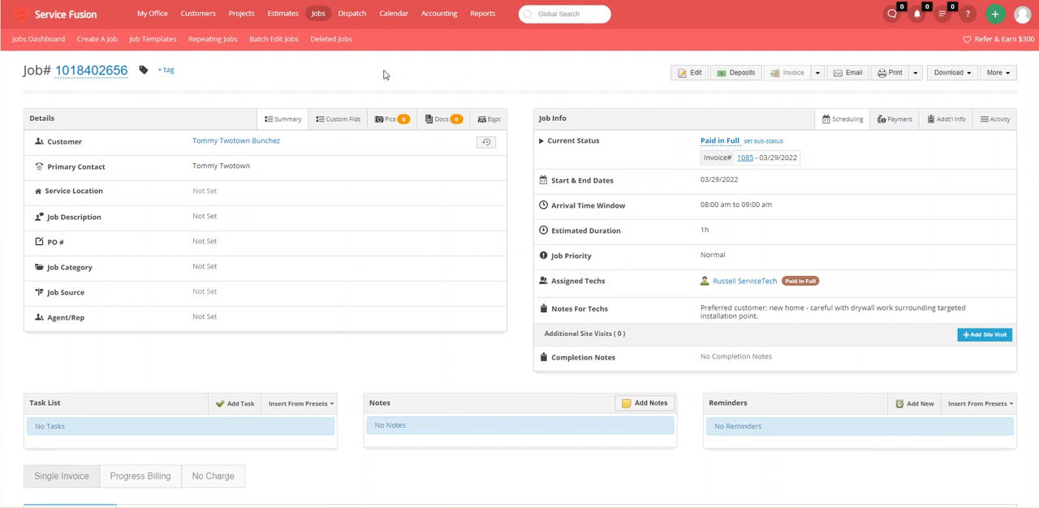
Open the Jobs Dashboard in a new tab and view the Paid in Full folder under the Closed group
mouse_move(322, 18)
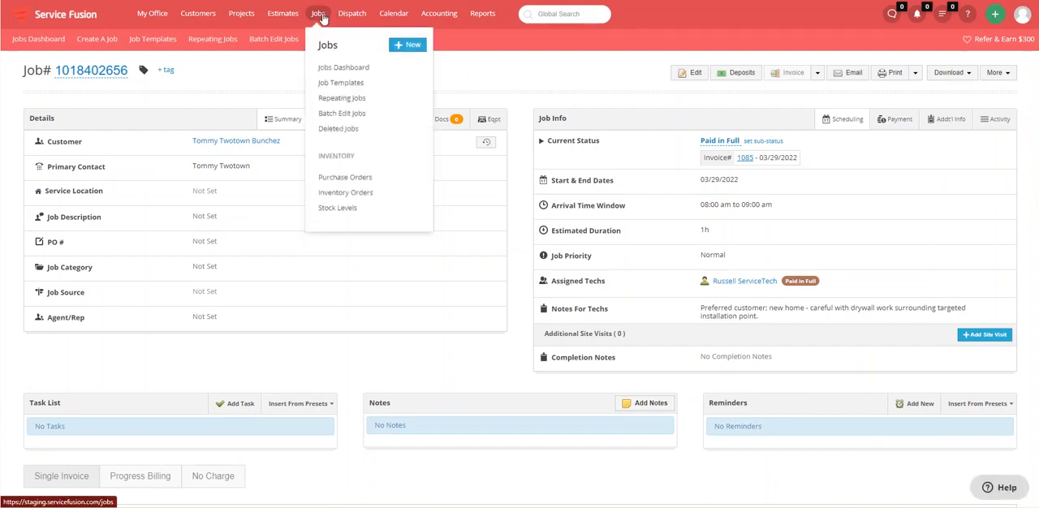
right_click(361, 70)
left_click(382, 78)
key("ctrl+Tab")
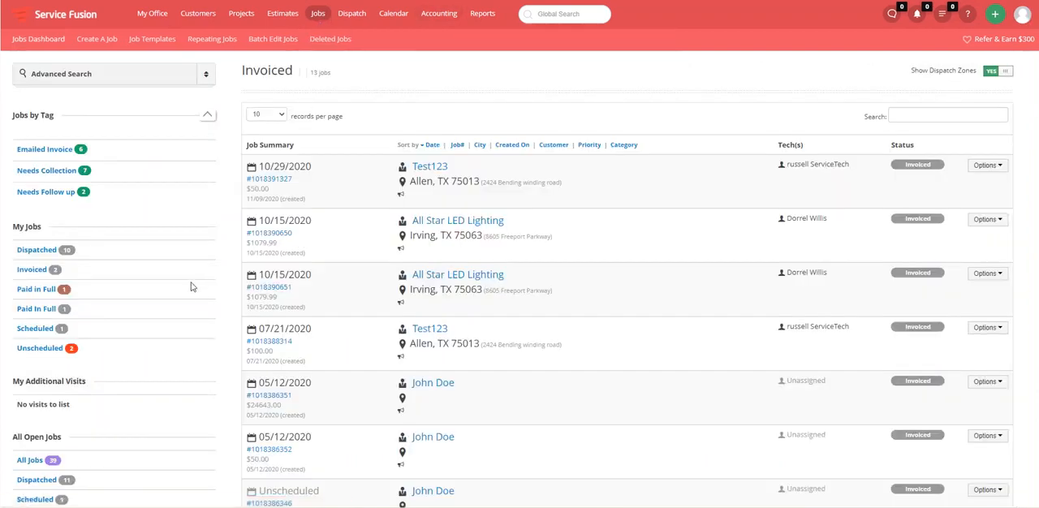
scroll(192, 287, "down", 5)
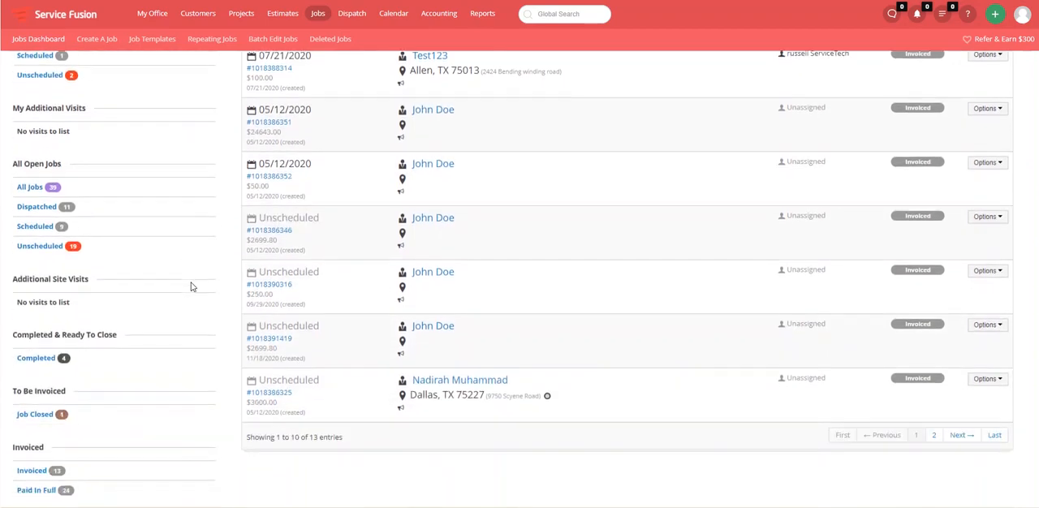
scroll(192, 286, "down", 1)
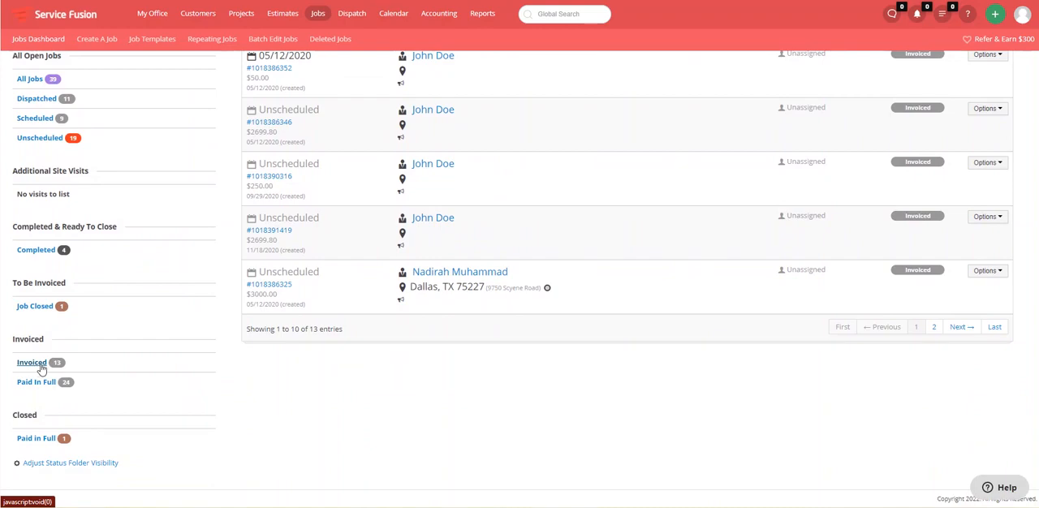
left_click(37, 440)
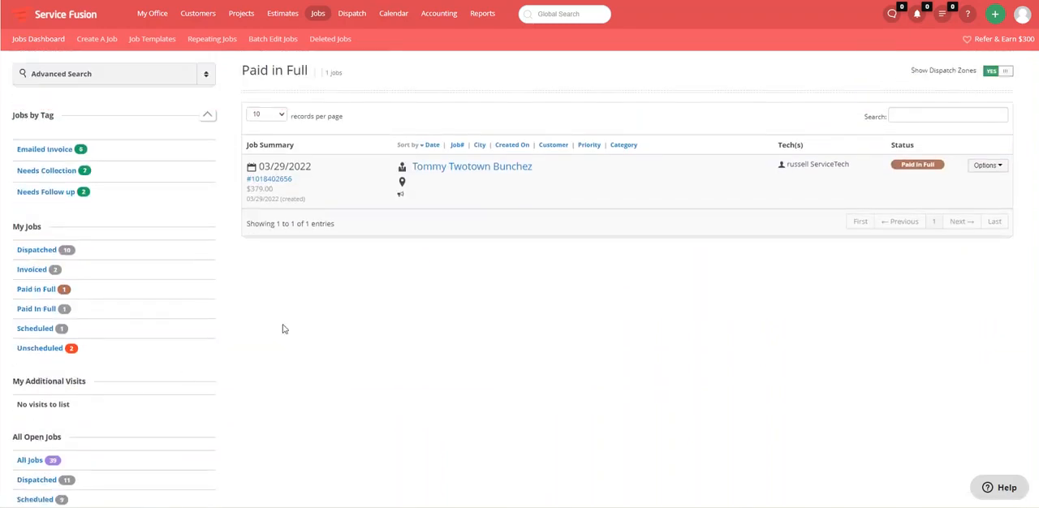